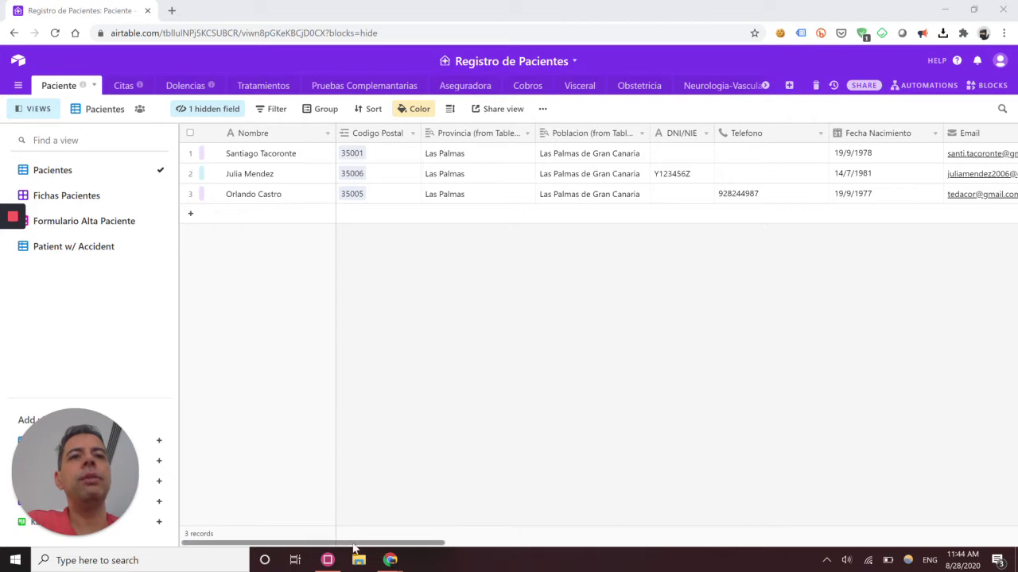
Examine all the fields of the Pacientes grid, from Codigo Postal through Obstetricia, and the patient cards in the Fichas Pacientes view
drag(352, 546, 563, 571)
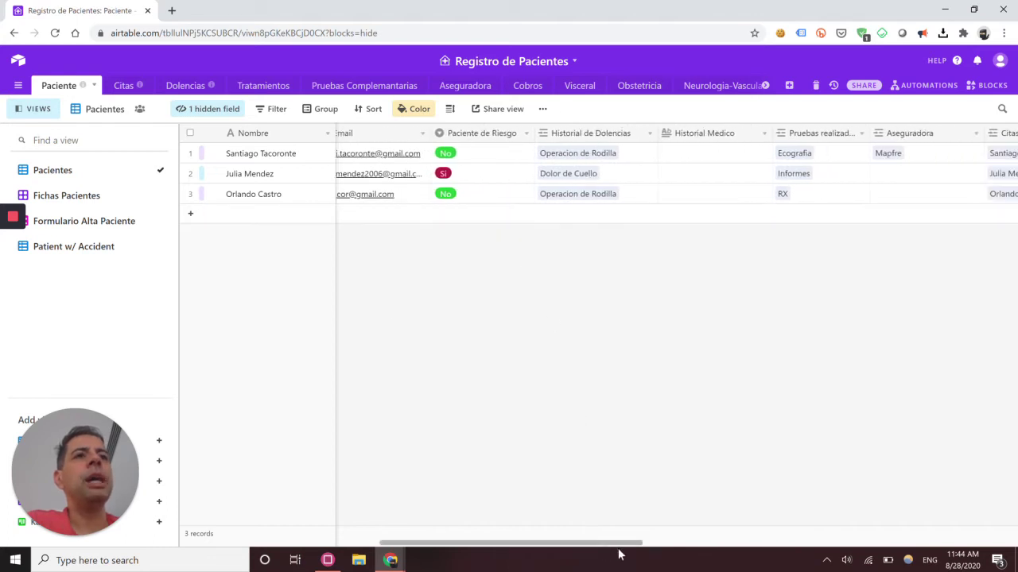
scroll(609, 549, right, 3)
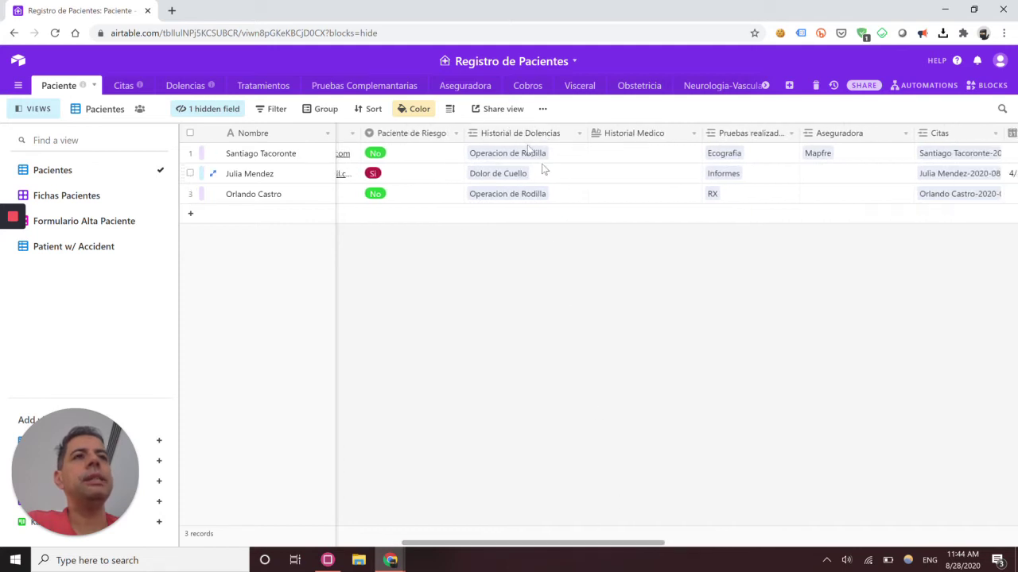
scroll(667, 553, right, 2)
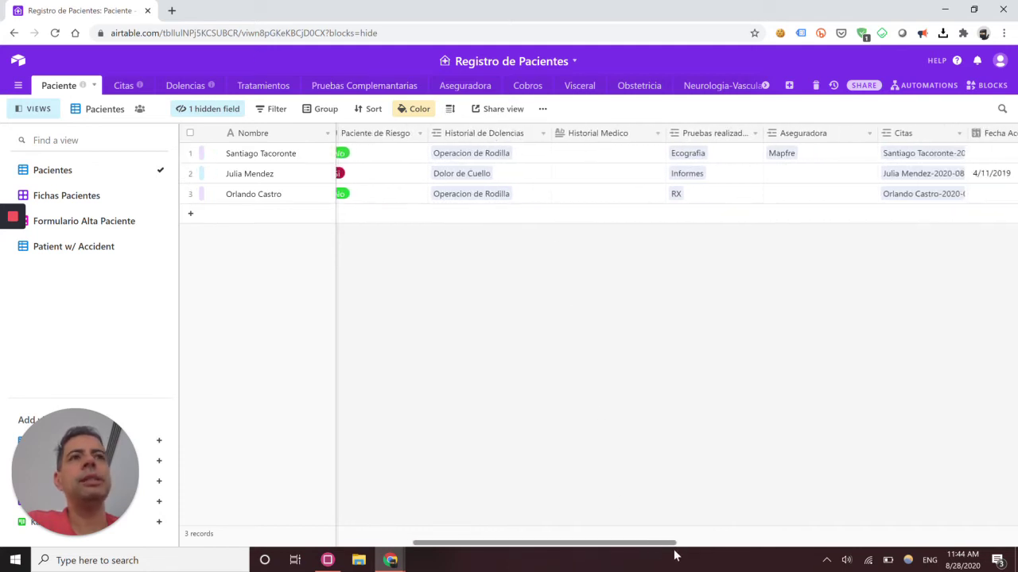
scroll(674, 555, right, 6)
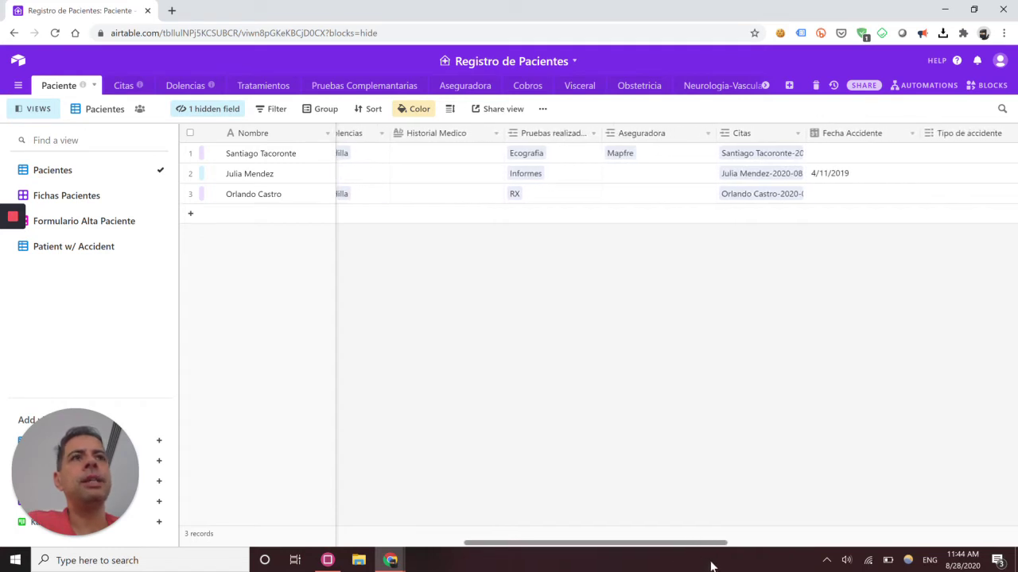
scroll(711, 566, right, 9)
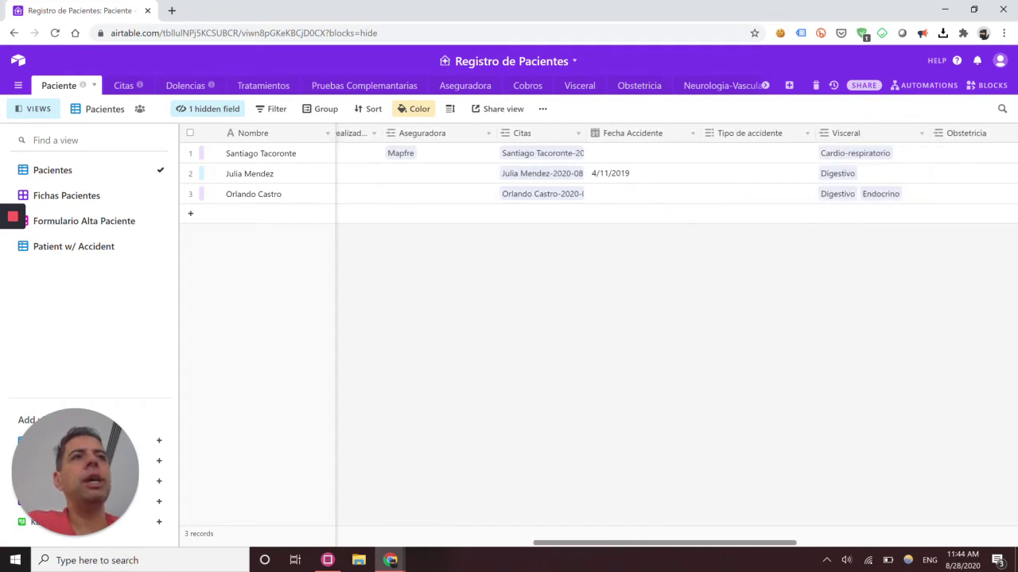
scroll(692, 543, right, 6)
scroll(693, 541, left, 11)
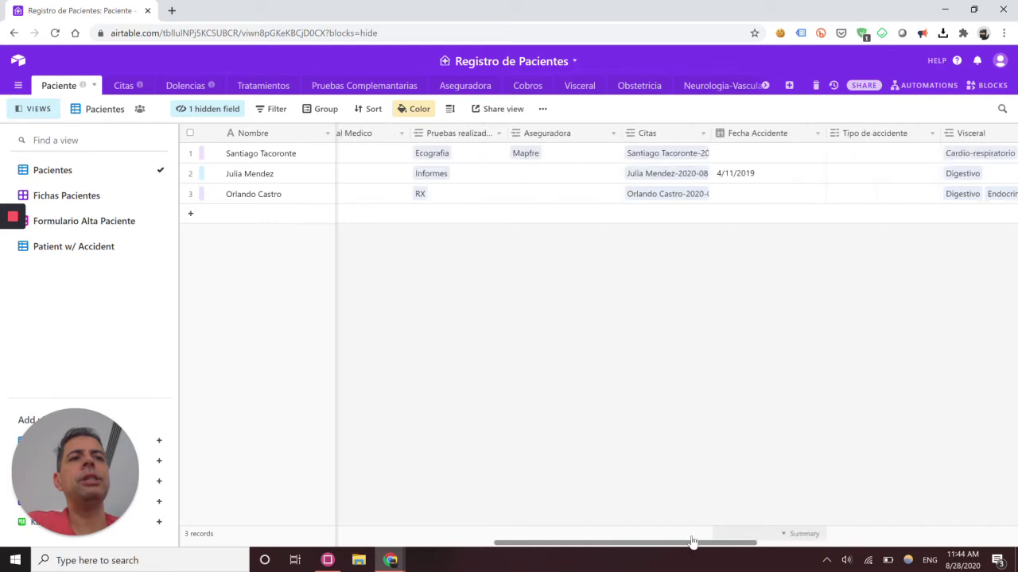
drag(693, 542, 395, 535)
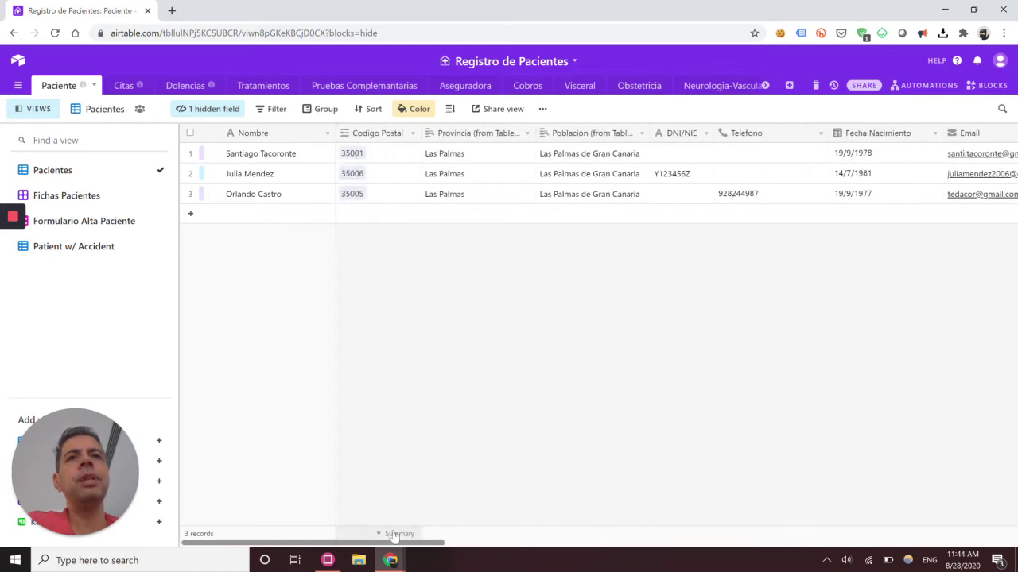
click(67, 196)
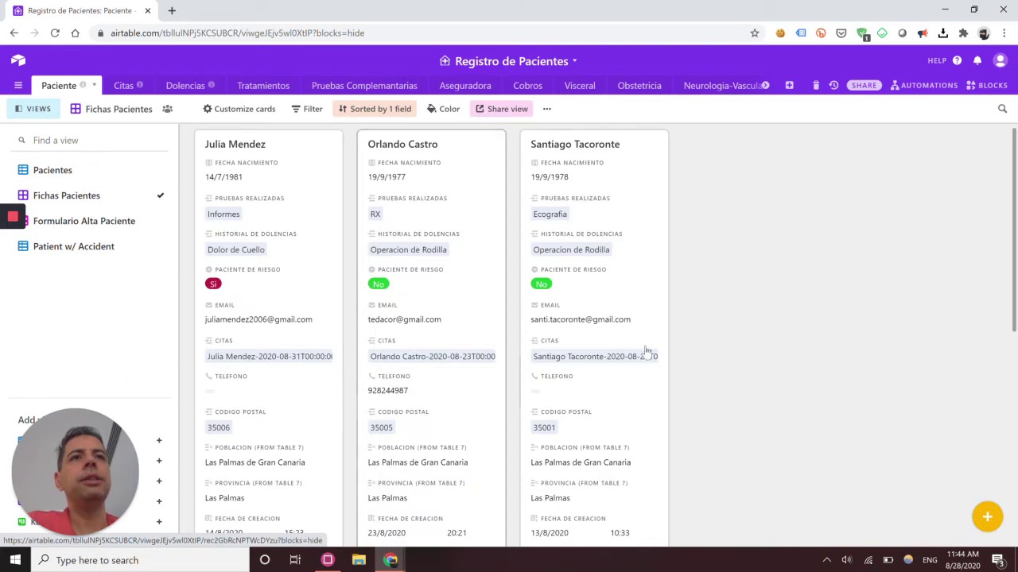
Open the Formulario Alta Paciente view and launch its shared form through the private link
click(57, 231)
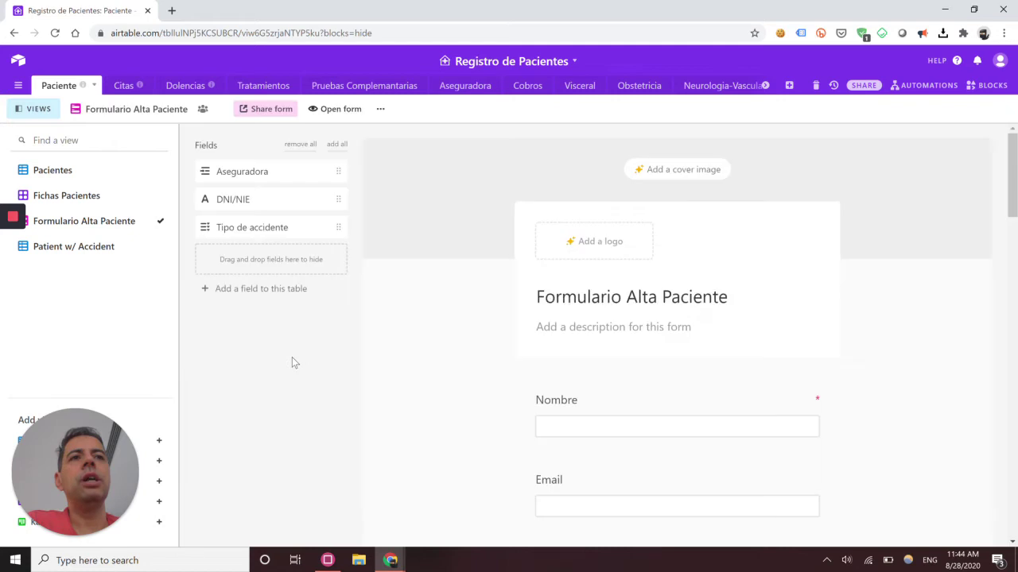
scroll(486, 246, down, 1)
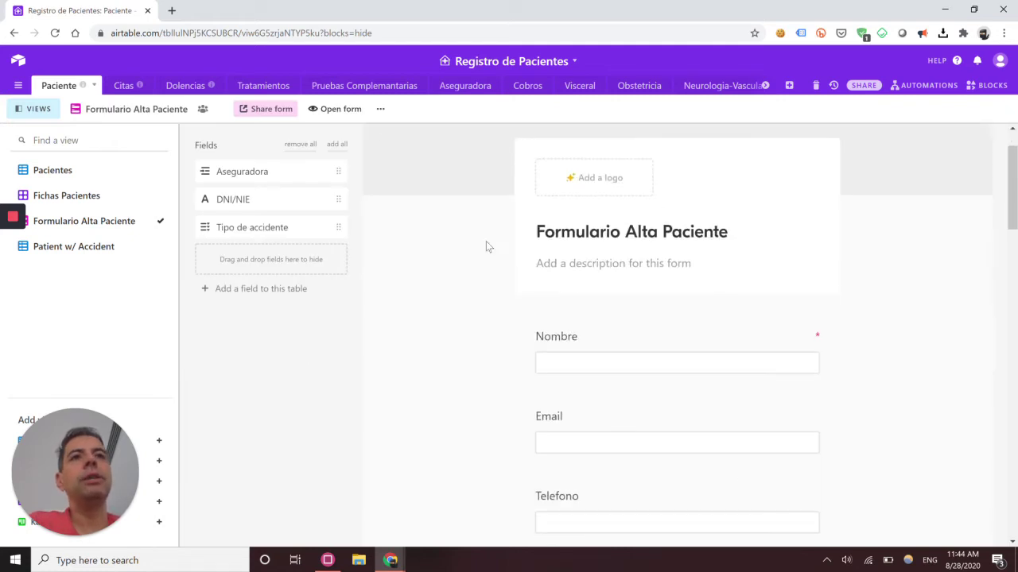
click(270, 108)
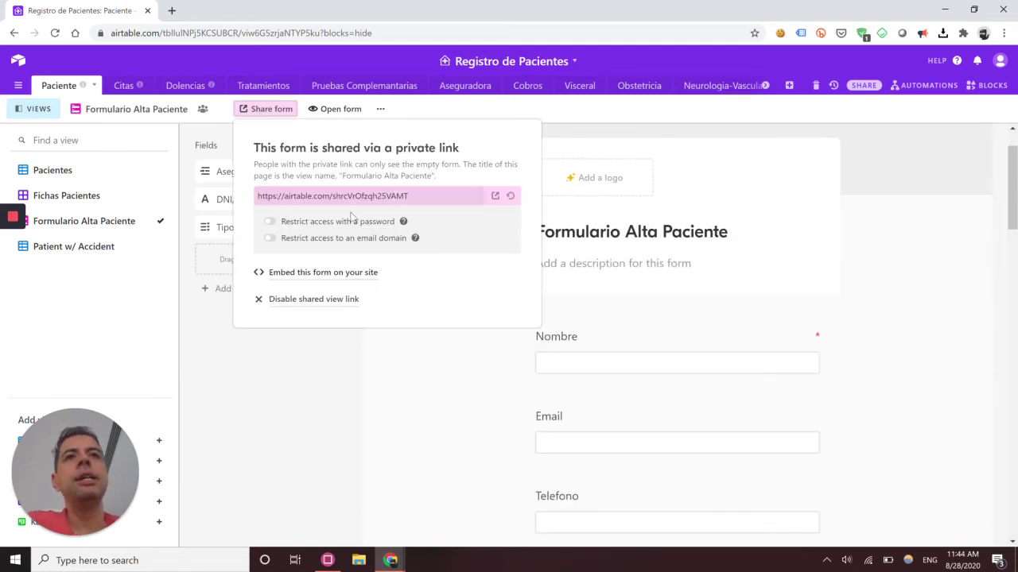
click(495, 195)
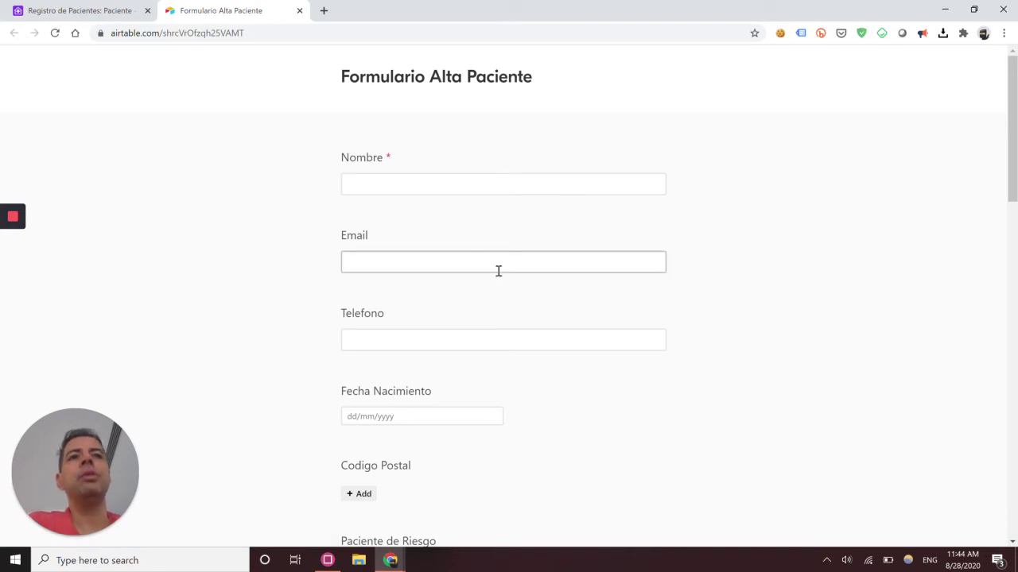
Enter "Test" as the Nombre, pick a Fecha Nacimiento, and look through the remaining fields of the patient registration form
click(491, 183)
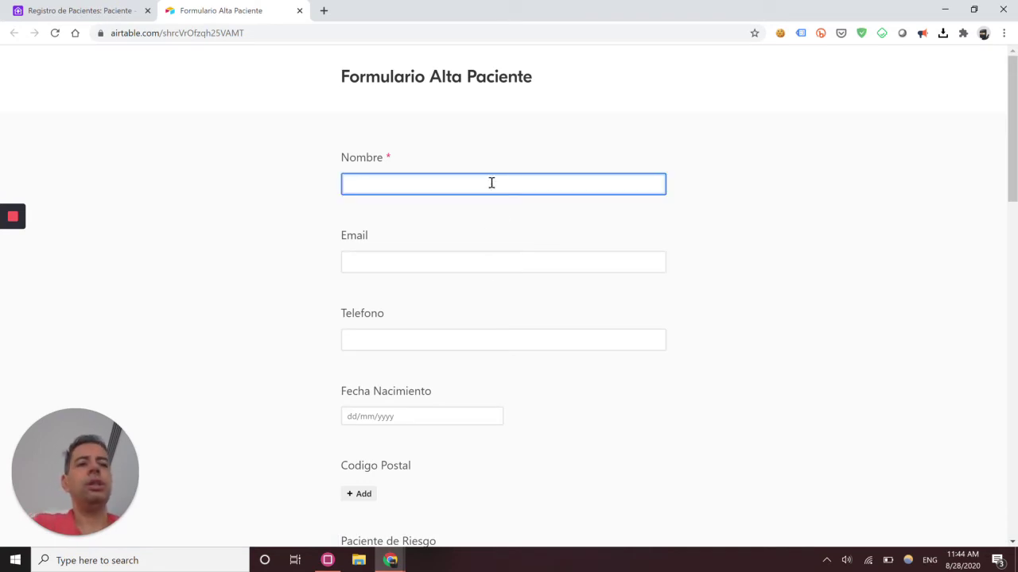
scroll(411, 286, down, 2)
click(417, 292)
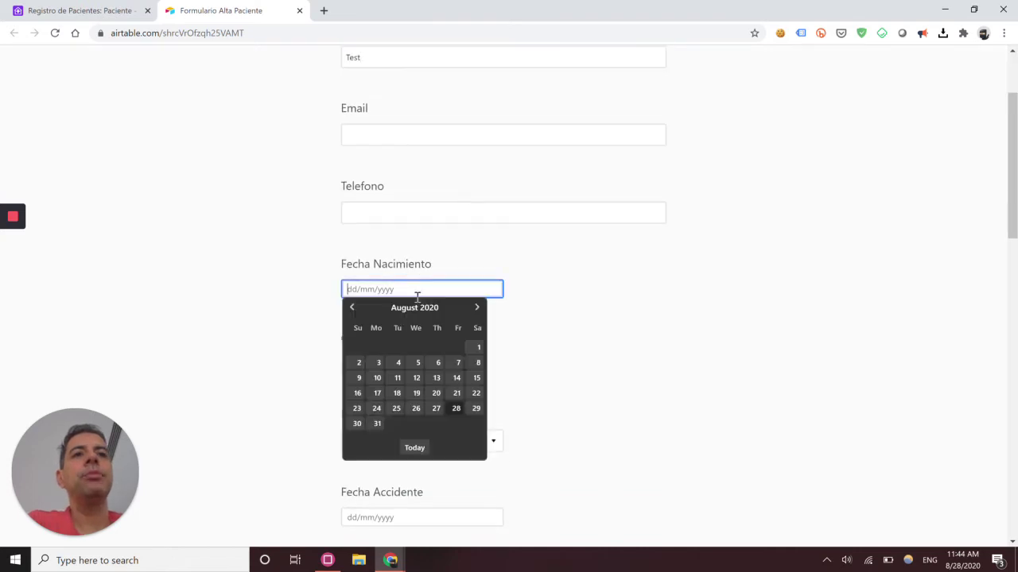
click(415, 393)
scroll(422, 334, down, 3)
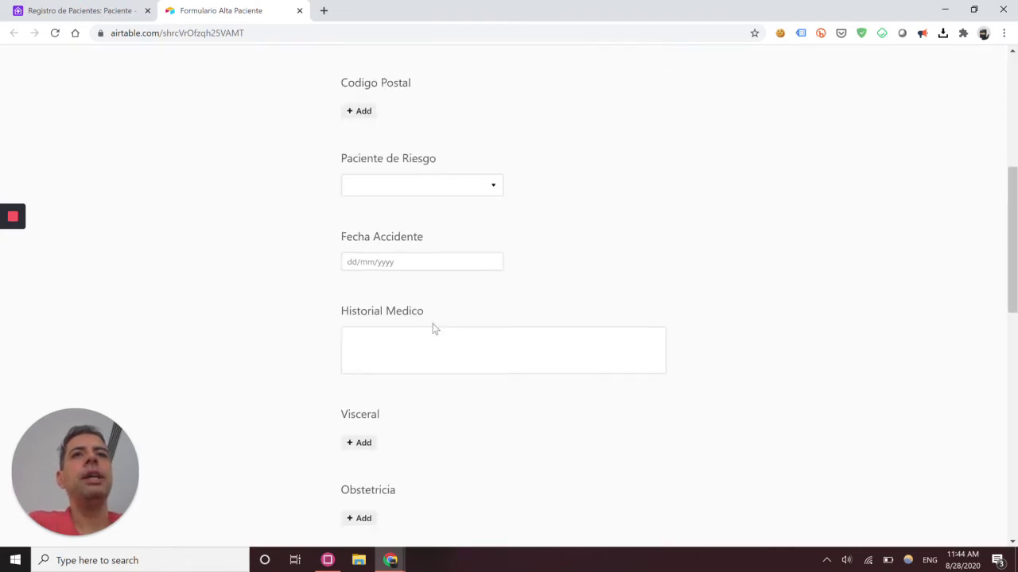
scroll(437, 330, up, 2)
scroll(441, 331, up, 3)
Return to the Registro de Pacientes base and view the Citas table's calendar and Sesiones grid
click(83, 9)
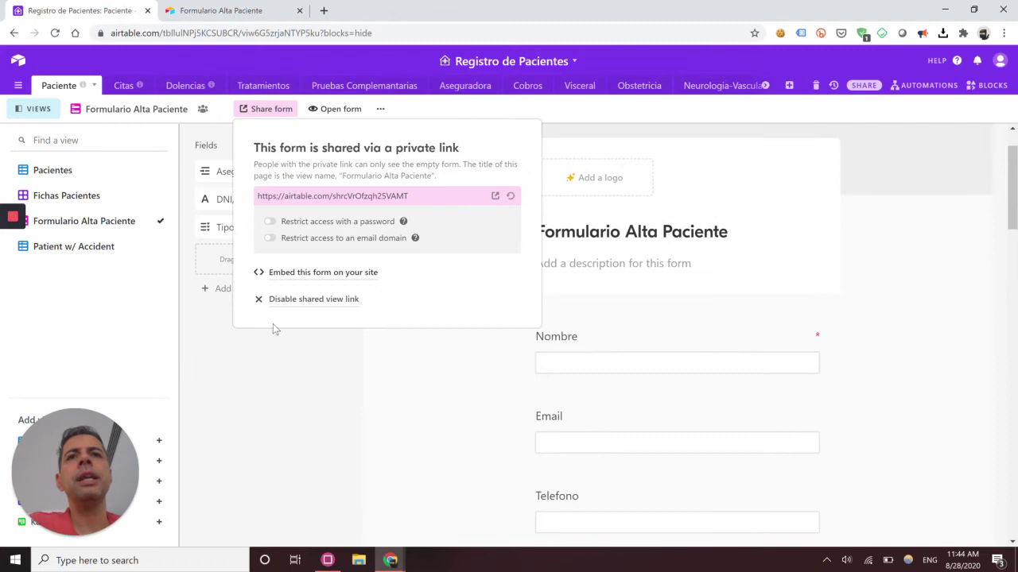
click(123, 87)
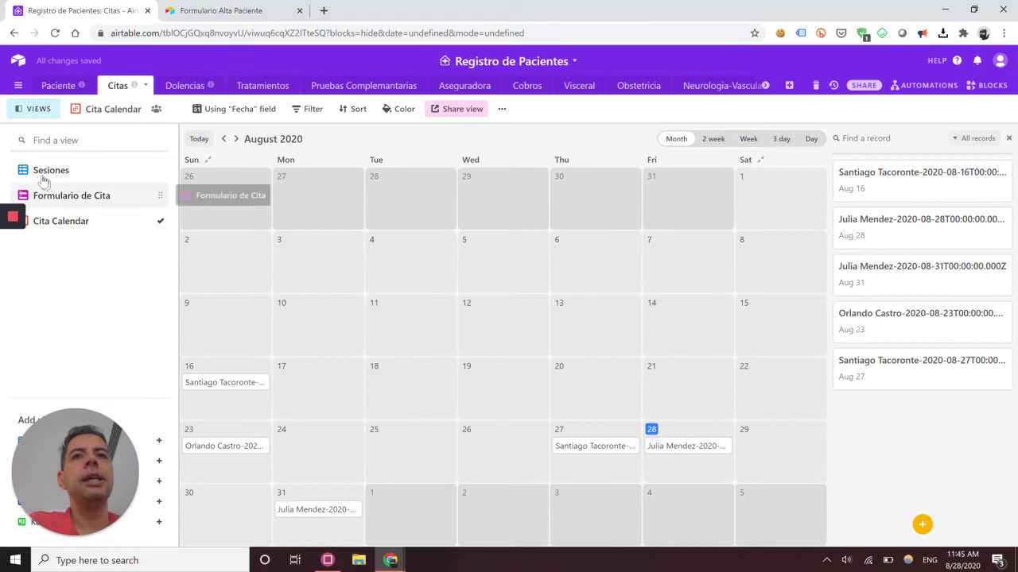
click(45, 171)
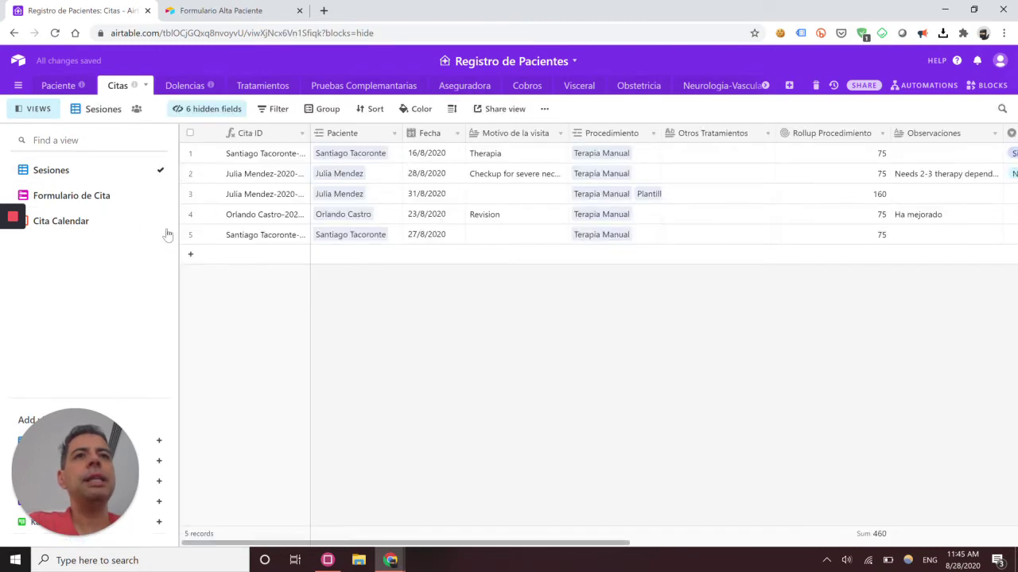
Open the Formulario de Cita view and launch its shared form through the private link
click(65, 204)
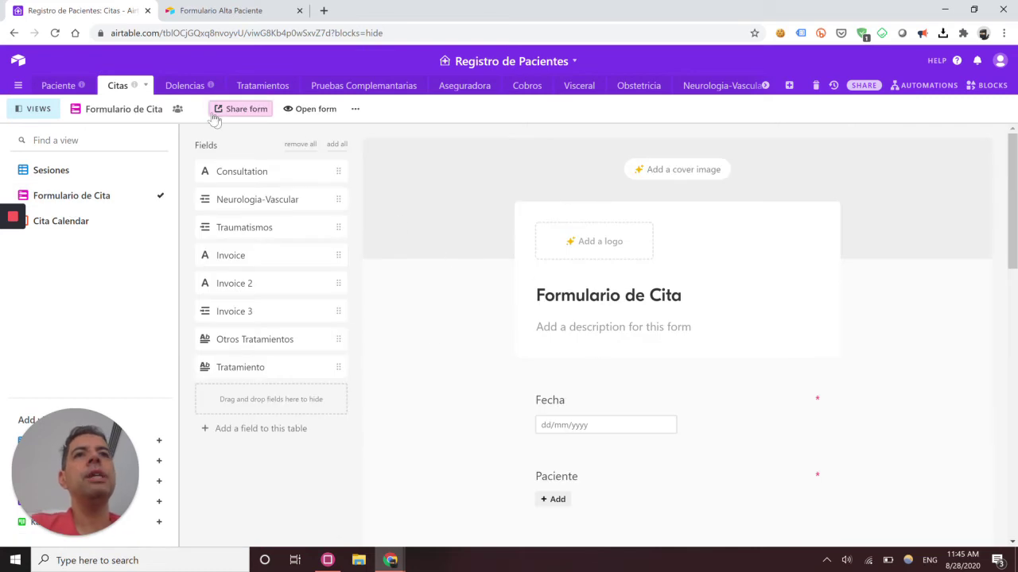
click(239, 109)
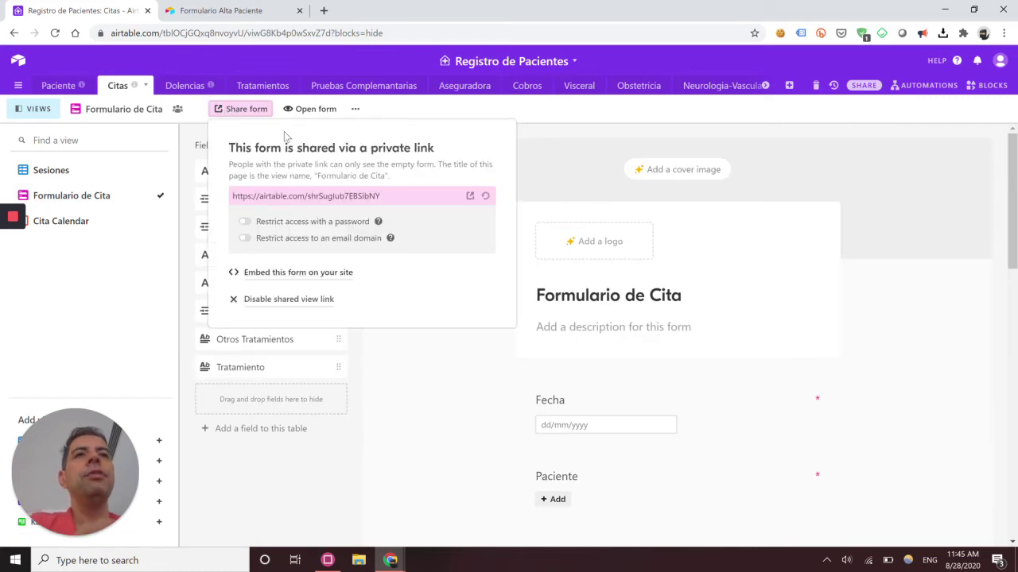
click(470, 196)
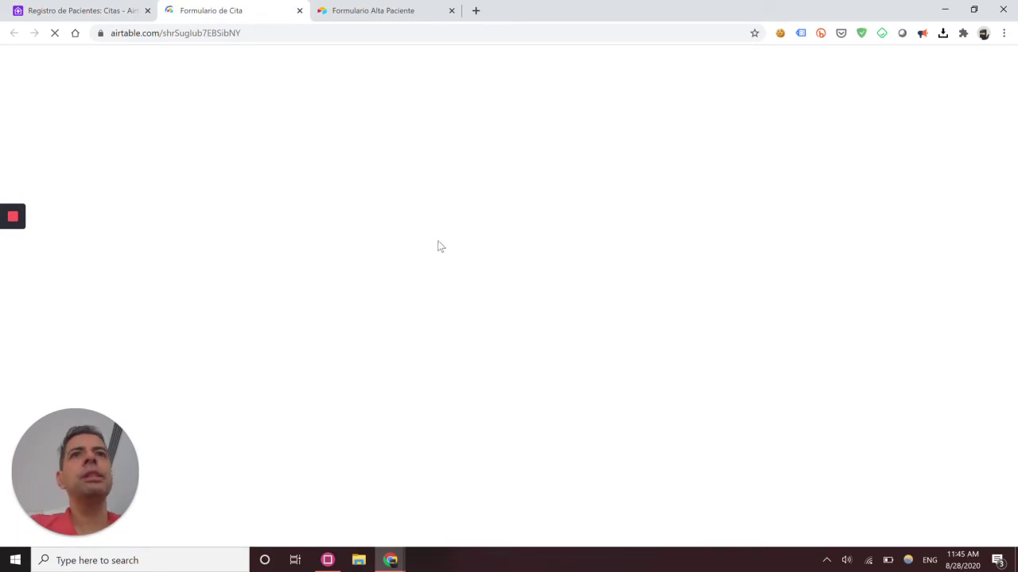
Examine the appointment form's fields, including Motivo de la visita, Observaciones and the options offered for Canal de la Visita
scroll(472, 257, down, 2)
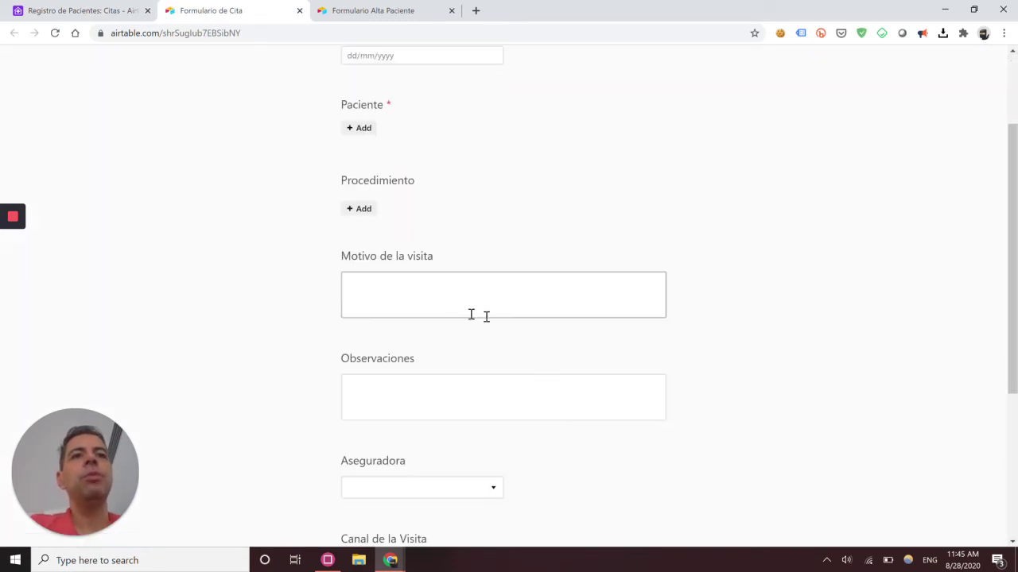
drag(341, 263, 450, 275)
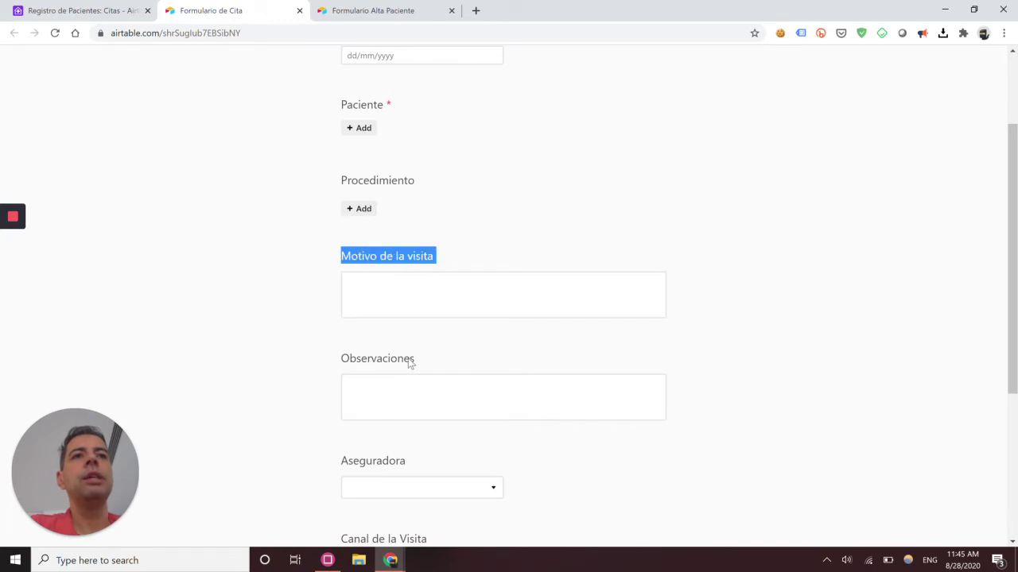
drag(409, 363, 329, 361)
scroll(434, 318, down, 3)
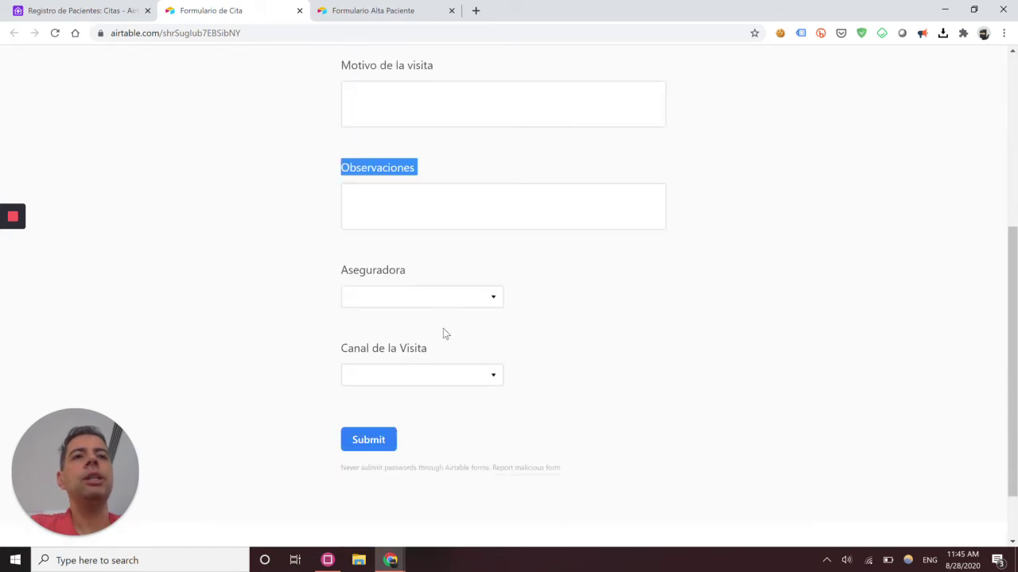
click(493, 375)
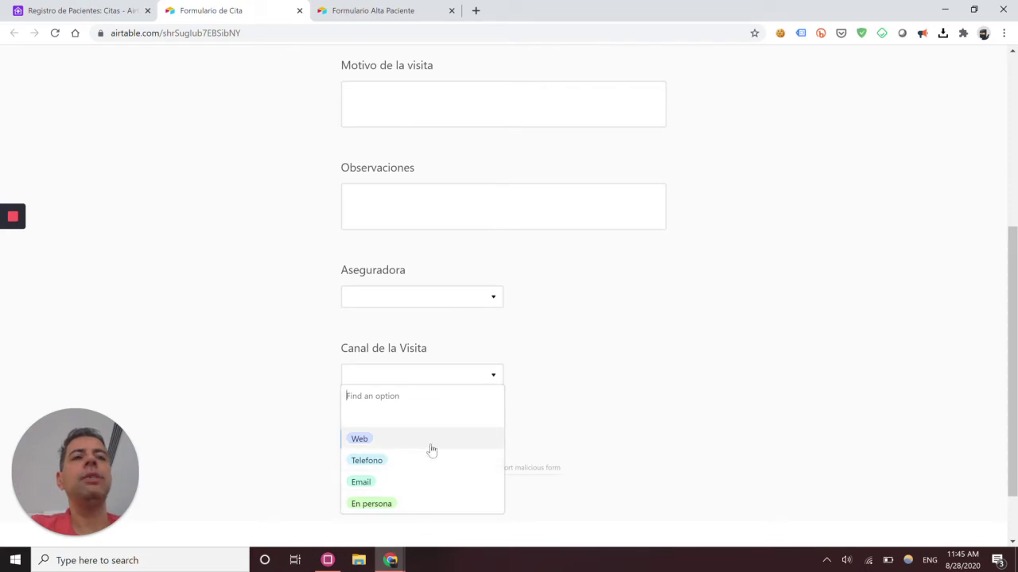
click(687, 320)
scroll(644, 302, up, 1)
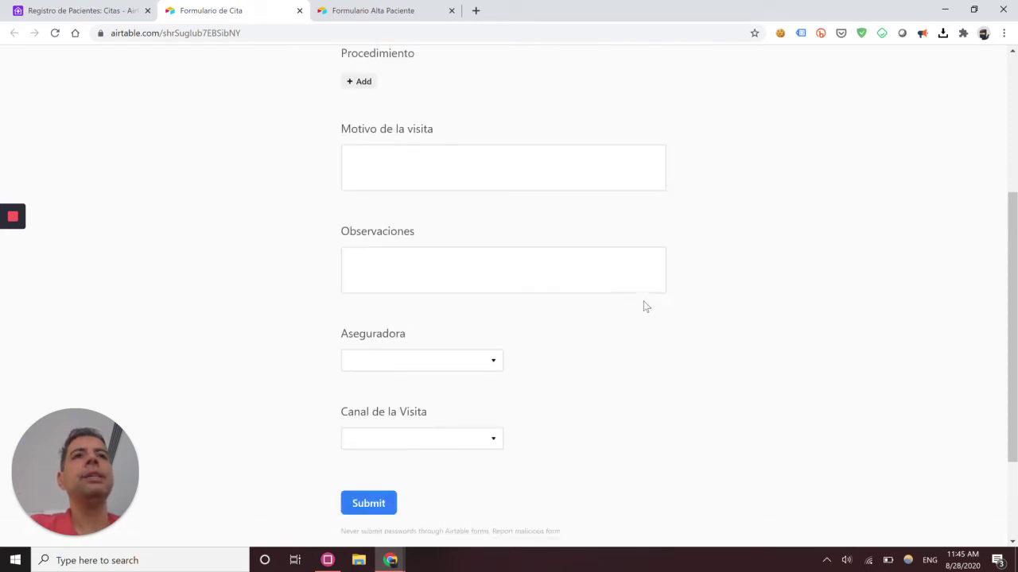
scroll(646, 318, up, 2)
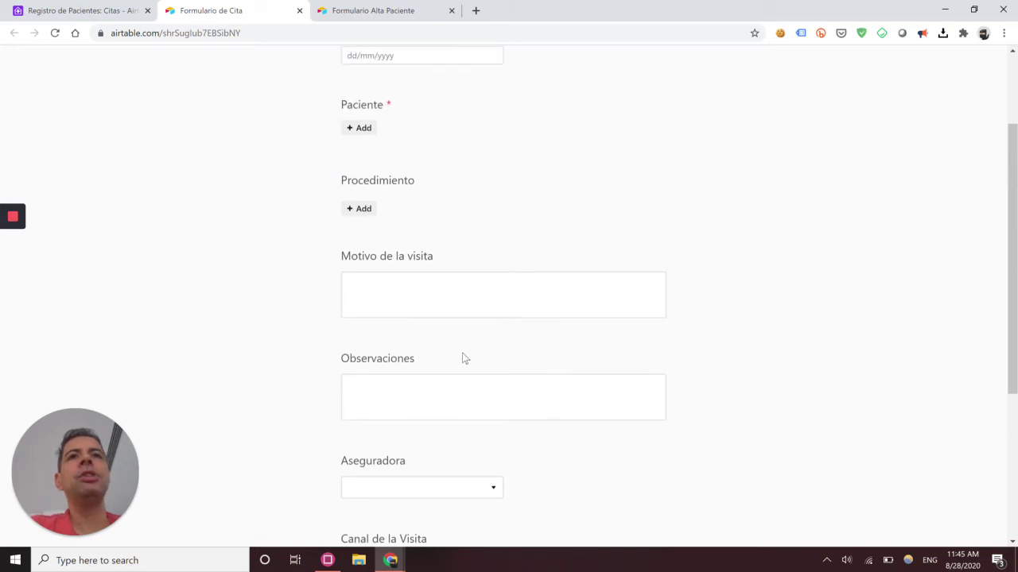
scroll(467, 342, up, 1)
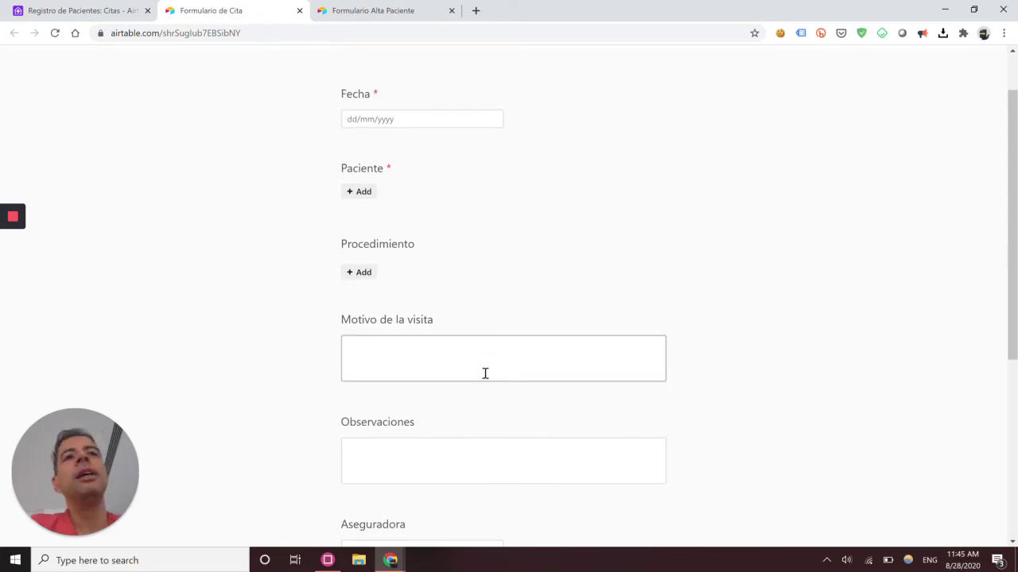
scroll(448, 250, up, 1)
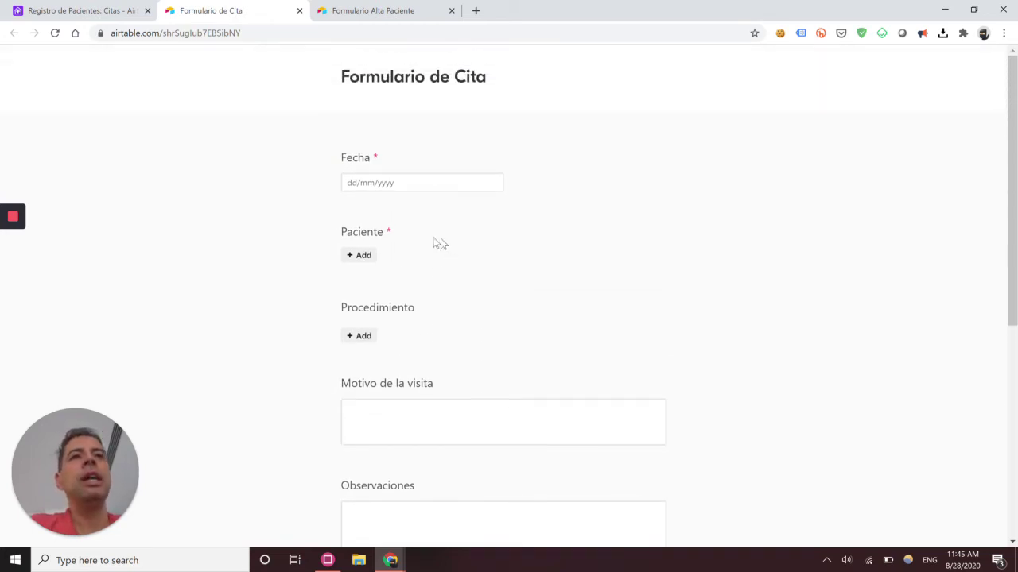
Return to the Registro de Pacientes base and review the Dolencias, Tratamientos, Pruebas Complementarias, Aseguradora and Cobros tables
click(113, 13)
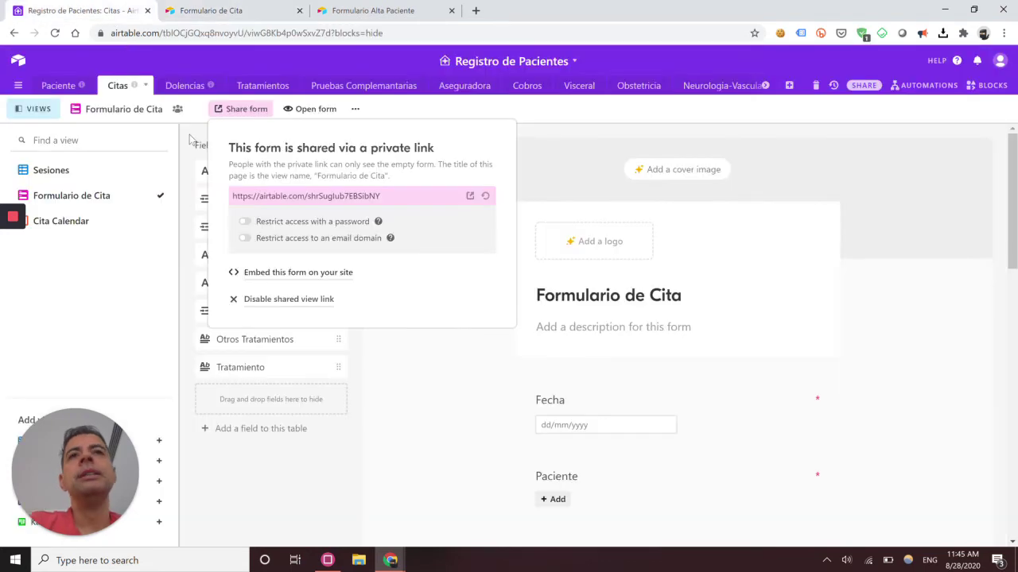
click(176, 88)
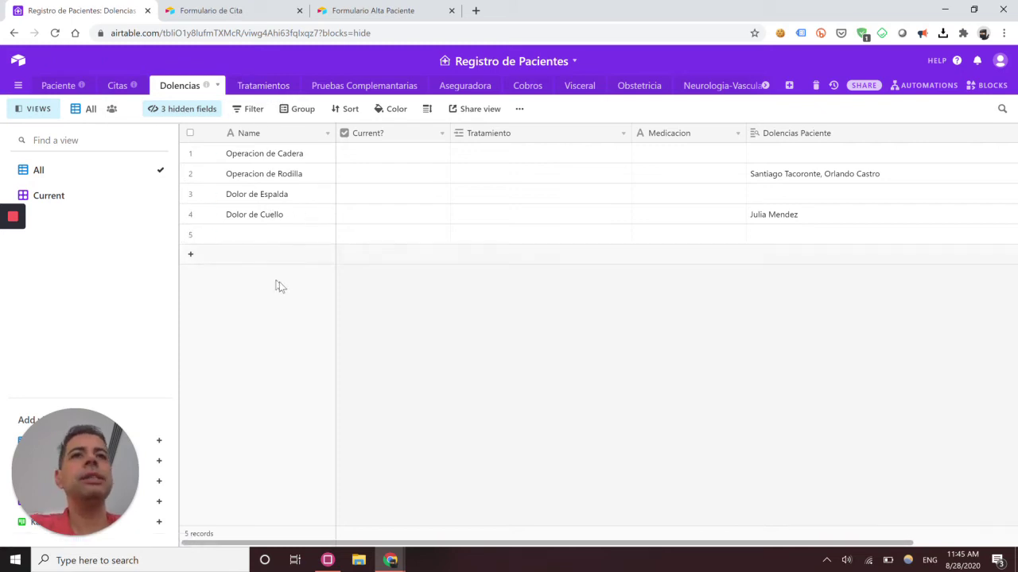
click(262, 89)
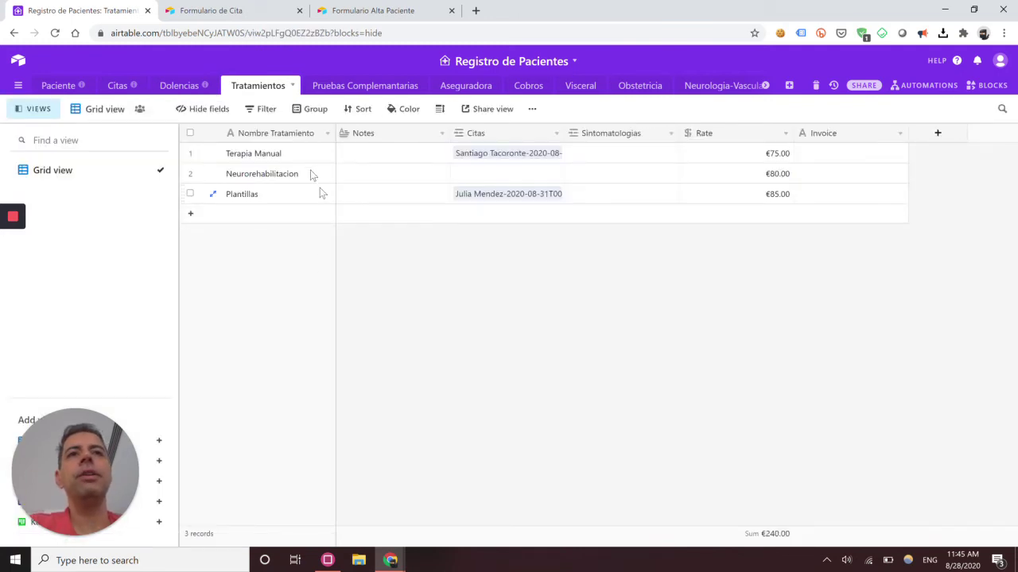
click(384, 89)
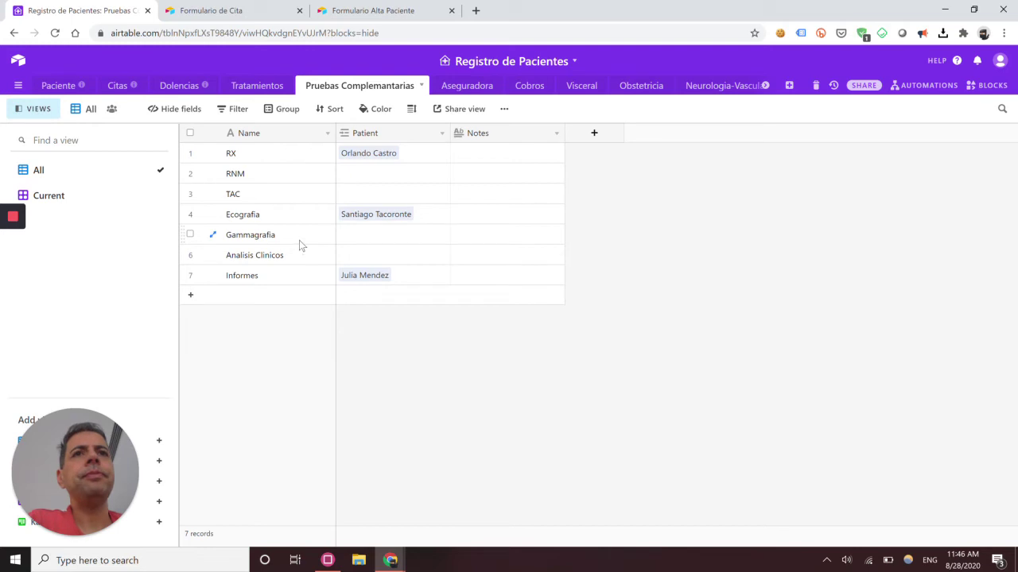
click(482, 88)
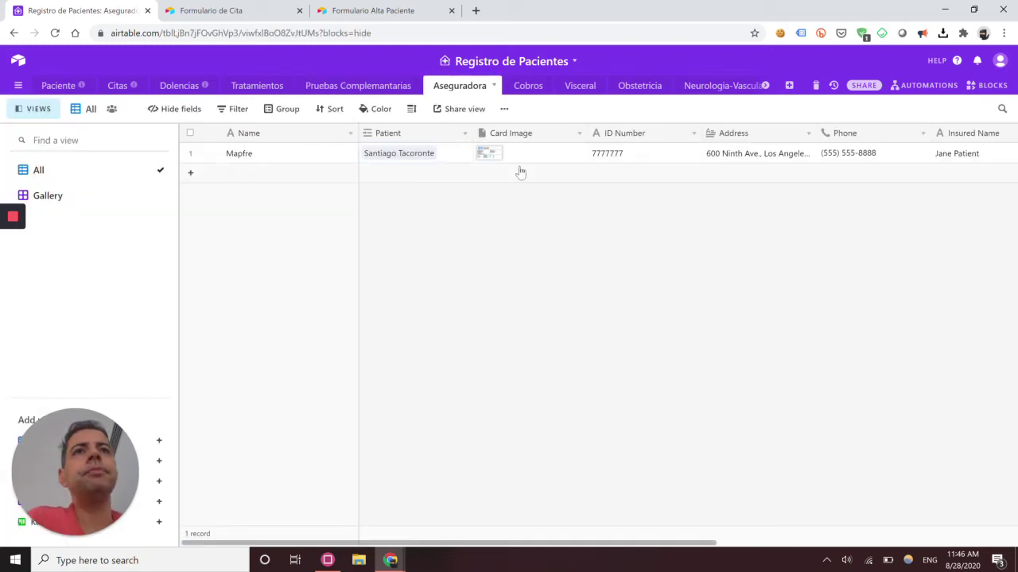
click(526, 92)
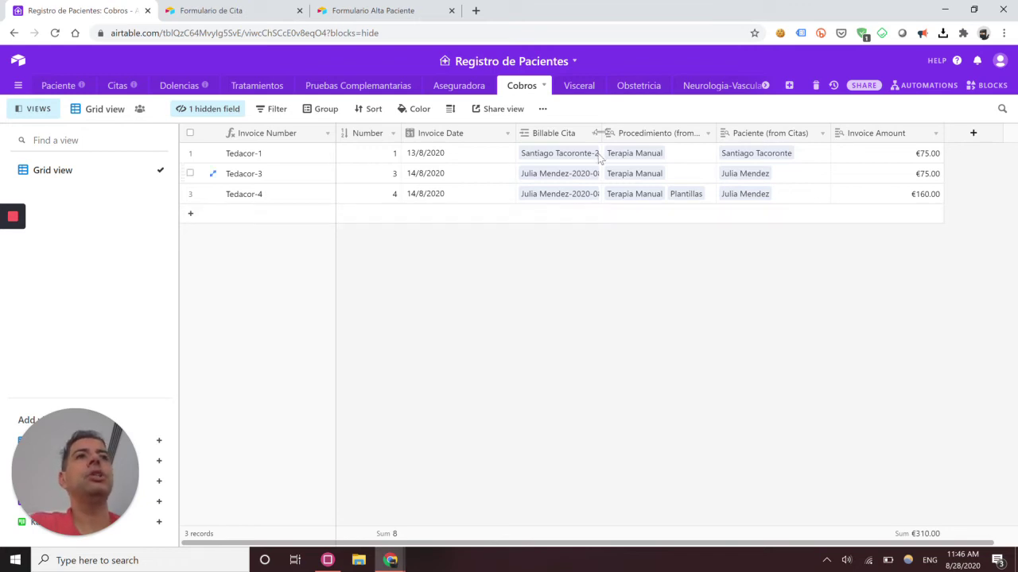
Review the Visceral, Obstetricia, Neurologia-Vascular, Farmacologia and Habitos tables of the patient registry
click(581, 86)
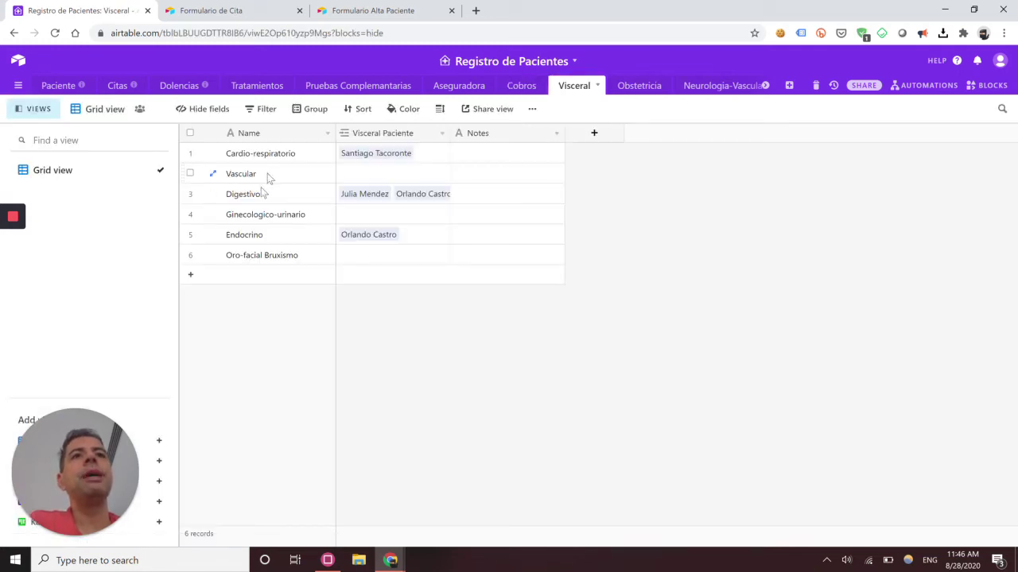
click(642, 95)
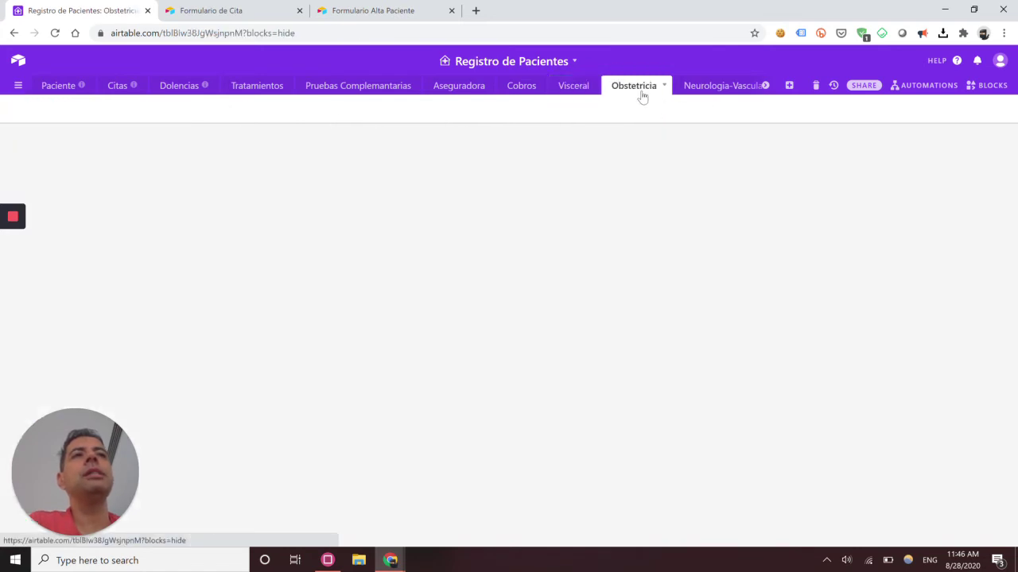
click(697, 94)
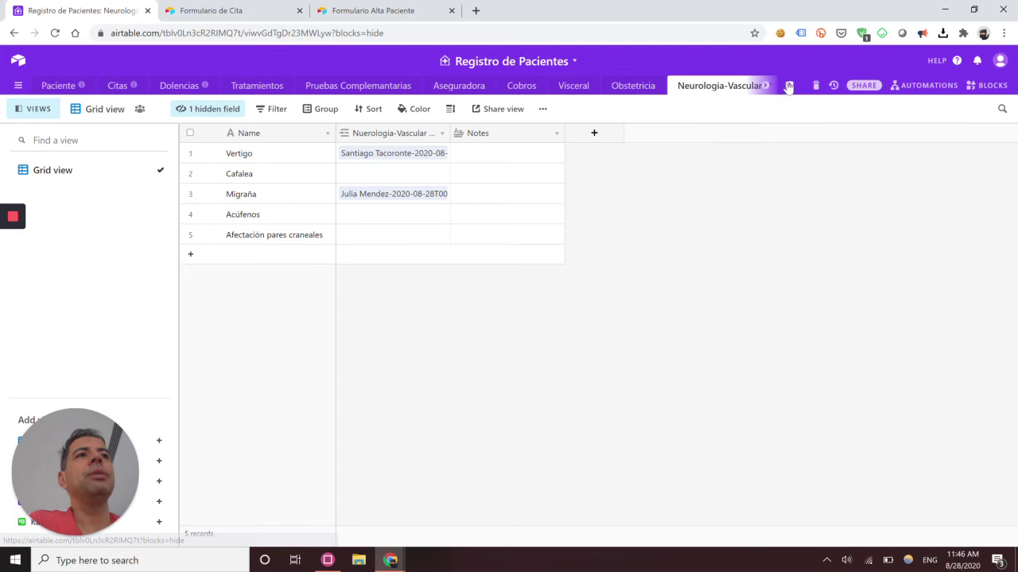
click(767, 89)
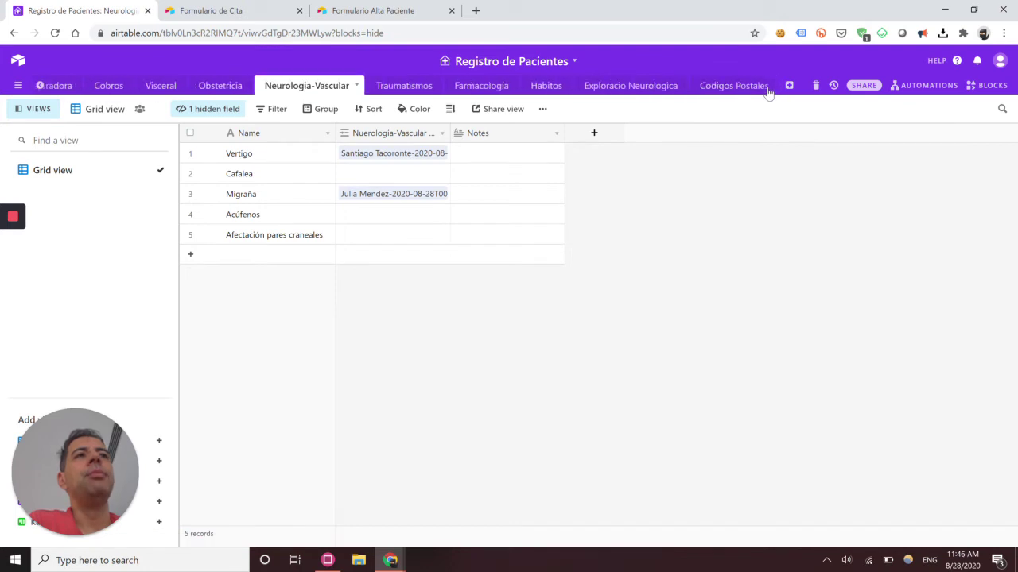
click(481, 86)
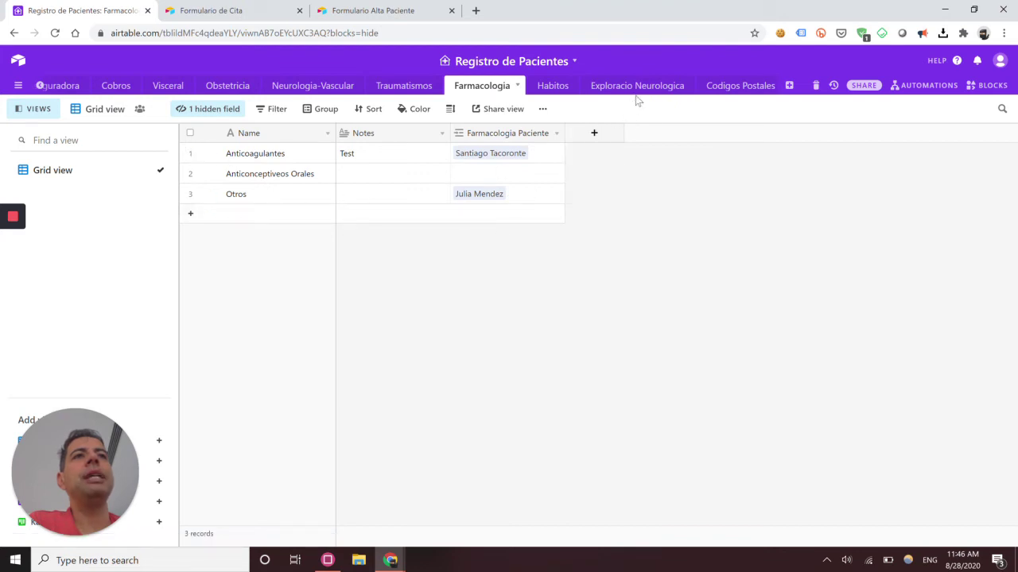
click(549, 87)
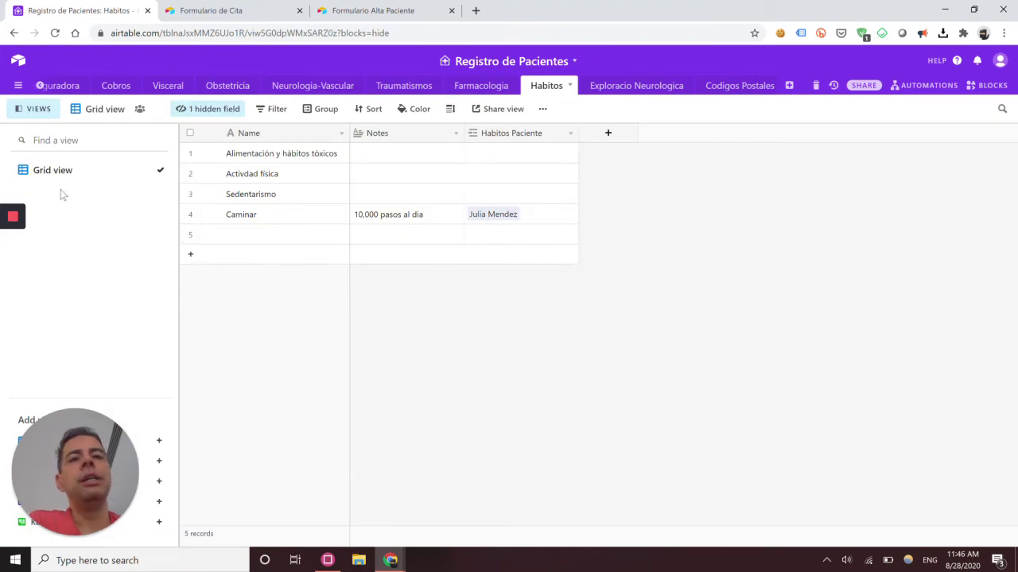
Return to the Paciente table and show its Pacientes grid view
click(38, 85)
double_click(39, 87)
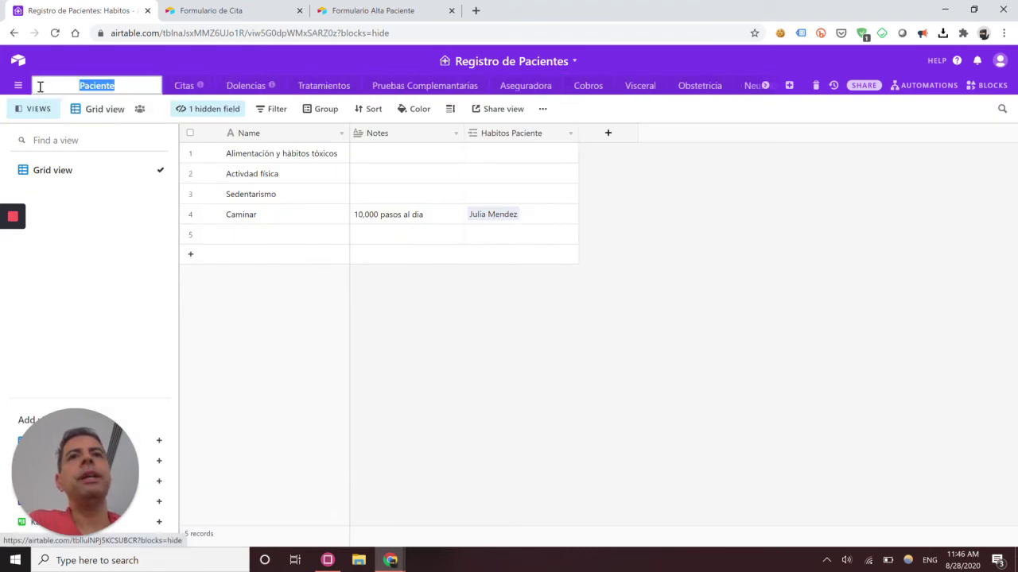
click(126, 171)
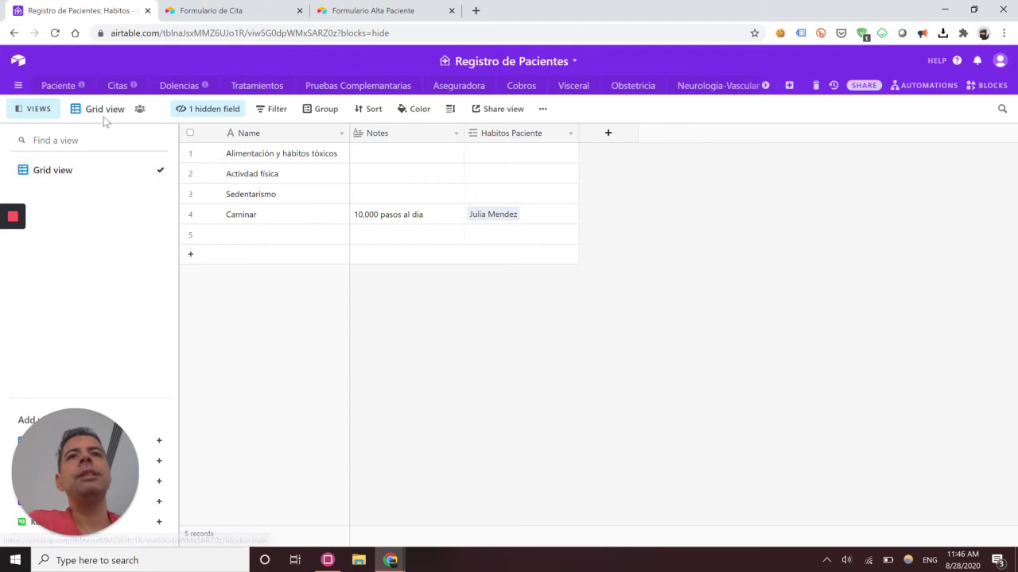
click(59, 86)
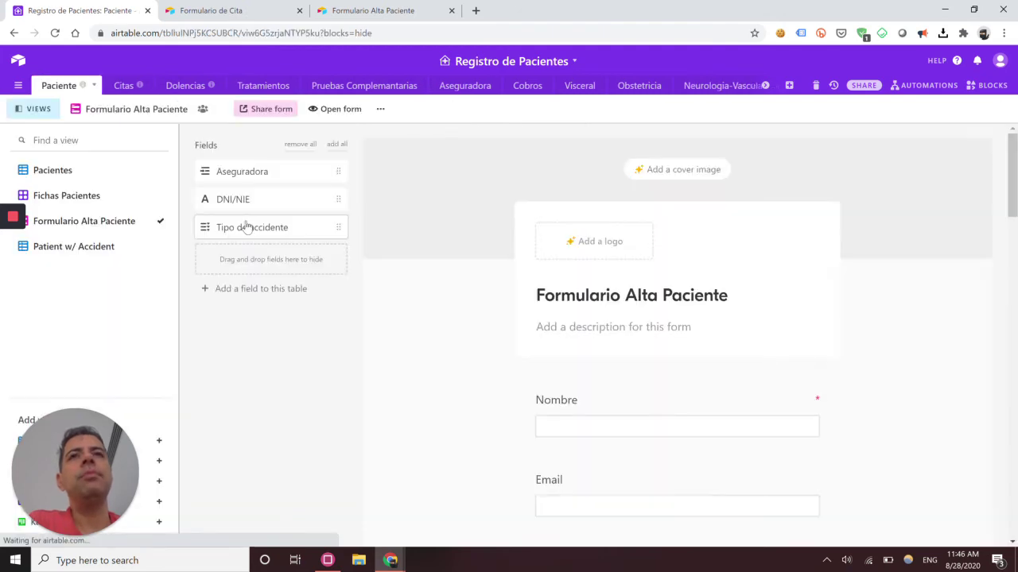
click(69, 173)
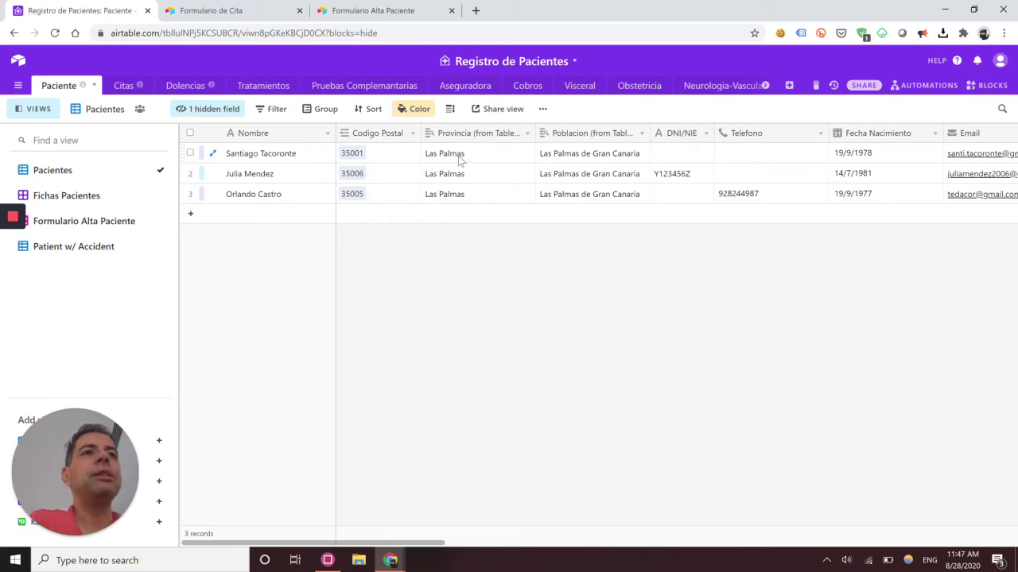
Examine the existing records that can be linked in the third patient's Historial de Dolencias, and close the list without linking any
drag(449, 549, 652, 563)
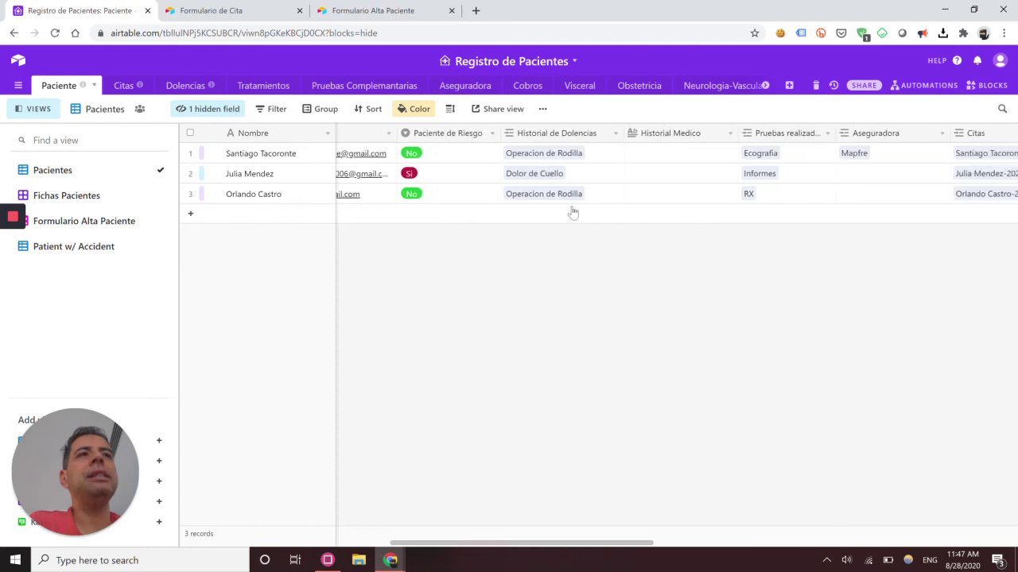
click(592, 194)
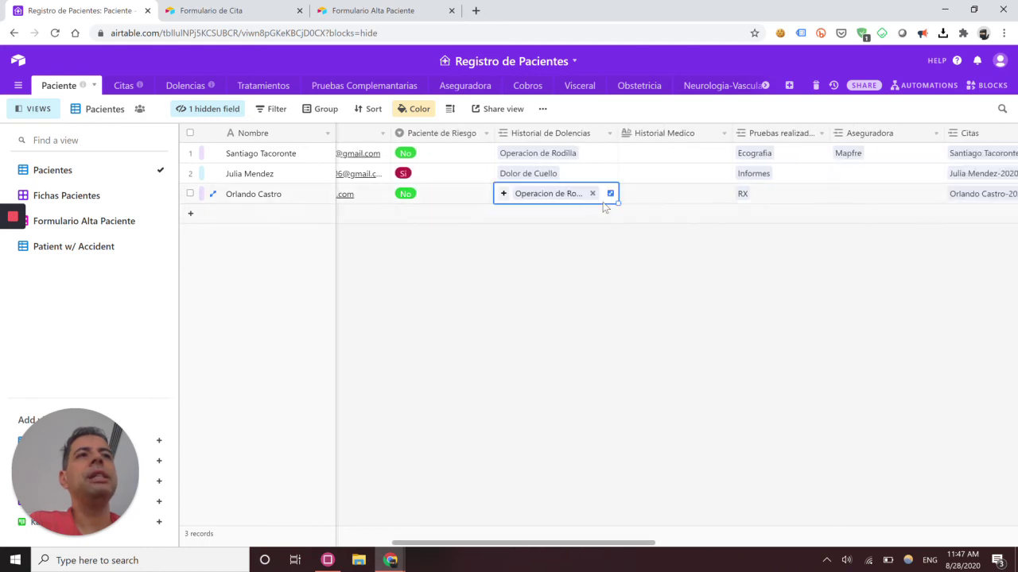
click(503, 193)
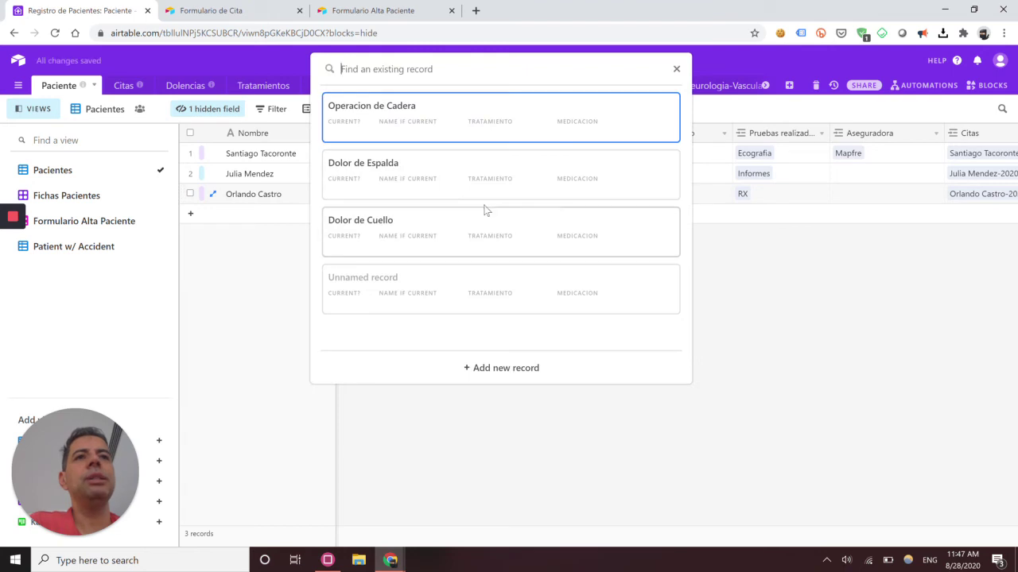
click(676, 69)
click(559, 286)
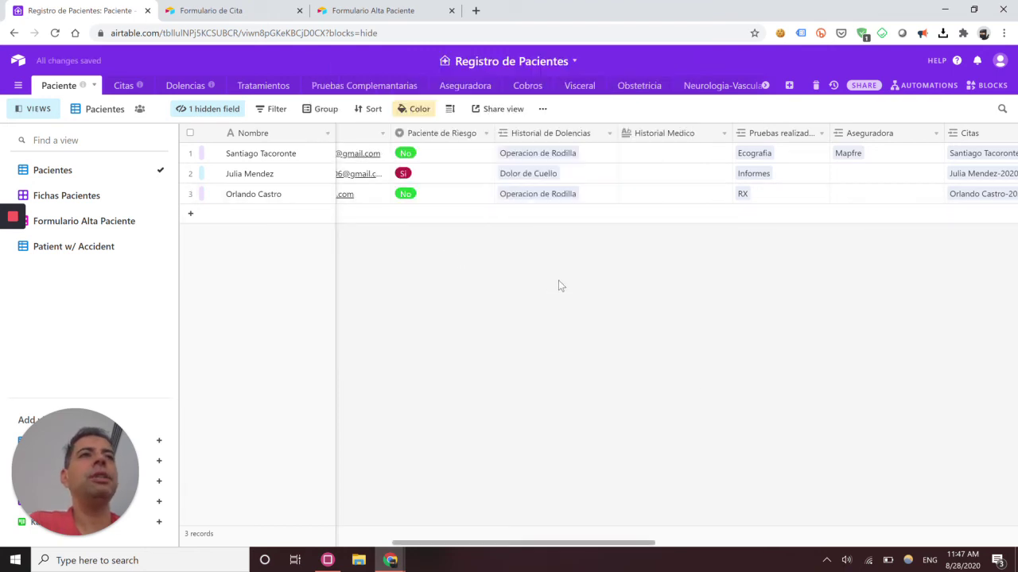
Widen the Citas column in the Pacientes grid so that the linked appointment names can be read
drag(509, 552, 585, 567)
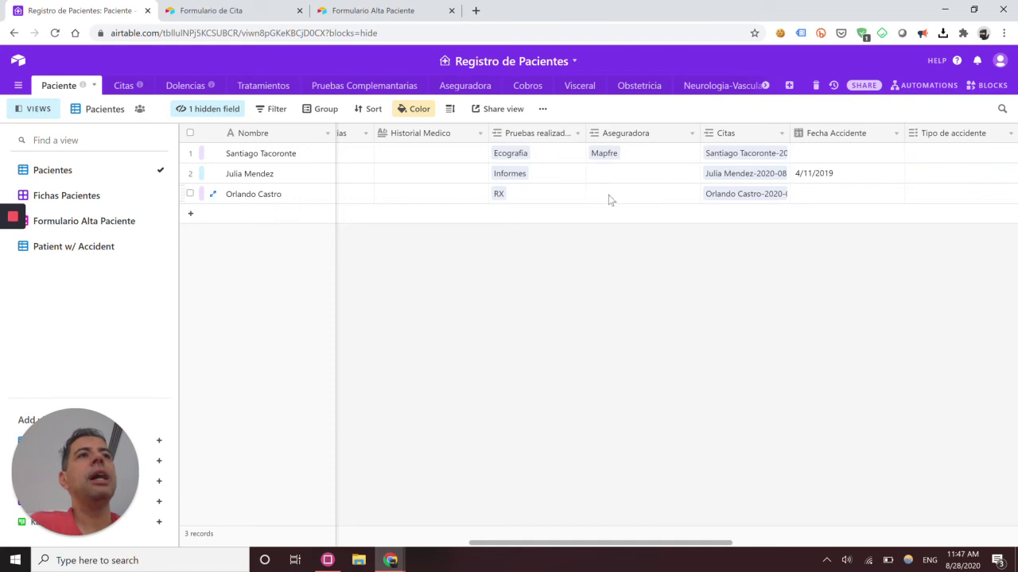
click(782, 135)
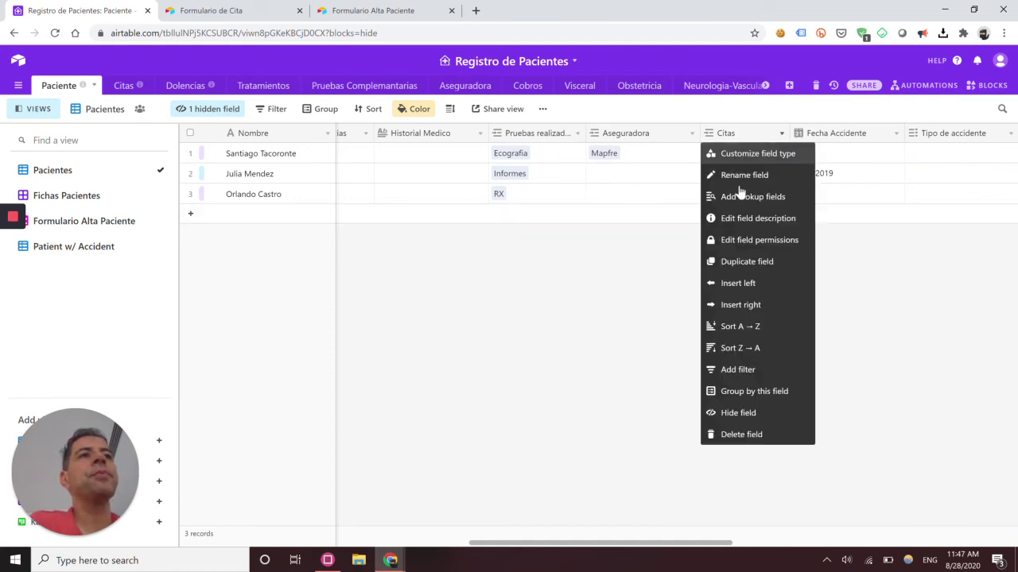
click(638, 275)
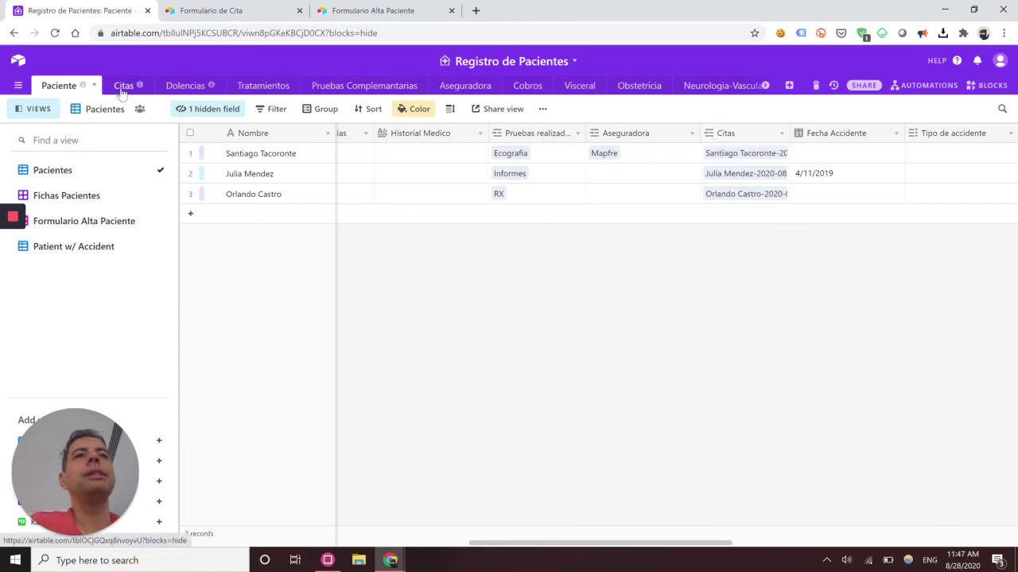
drag(790, 135, 921, 140)
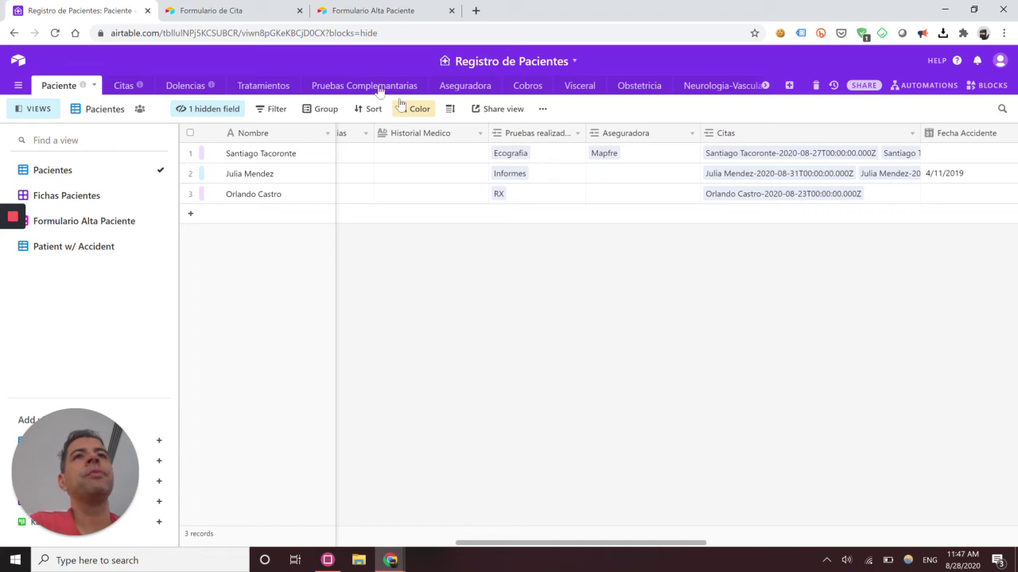
In the shared Formulario de Cita, set Fecha to 31/8/2020 and enter Test as the Motivo de la visita
click(242, 6)
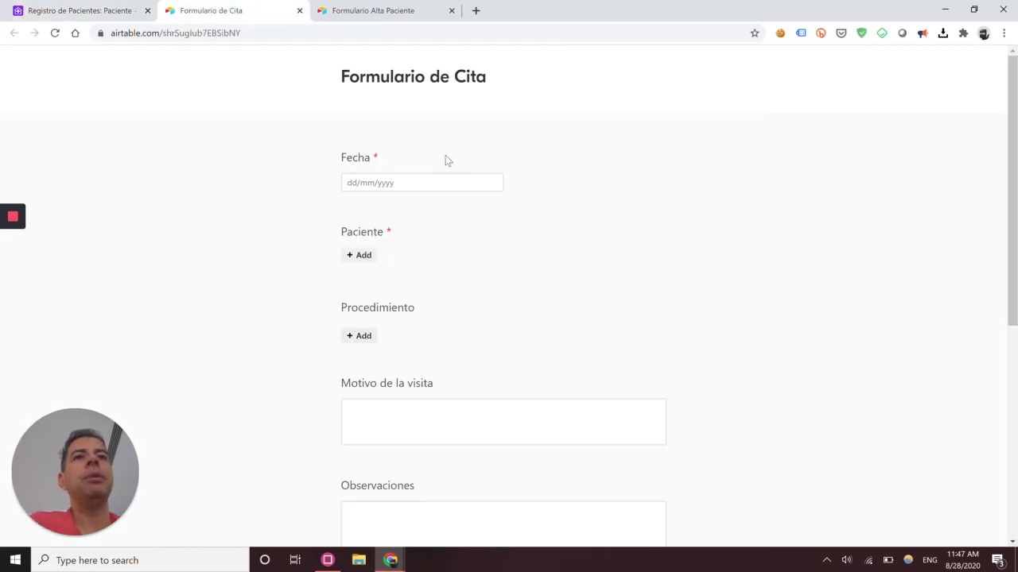
click(427, 182)
click(376, 317)
scroll(443, 254, down, 2)
click(429, 293)
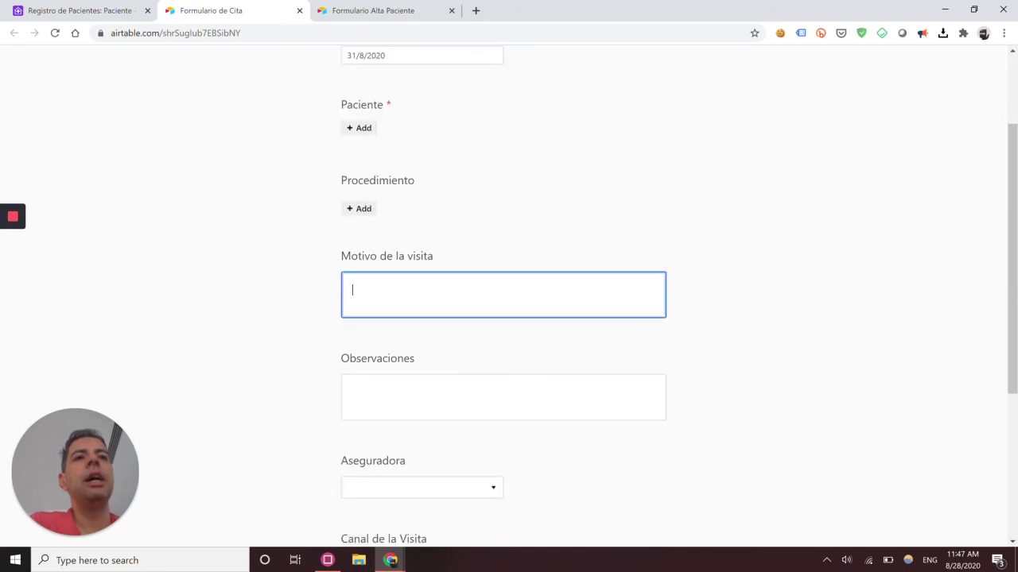
scroll(358, 310, down, 2)
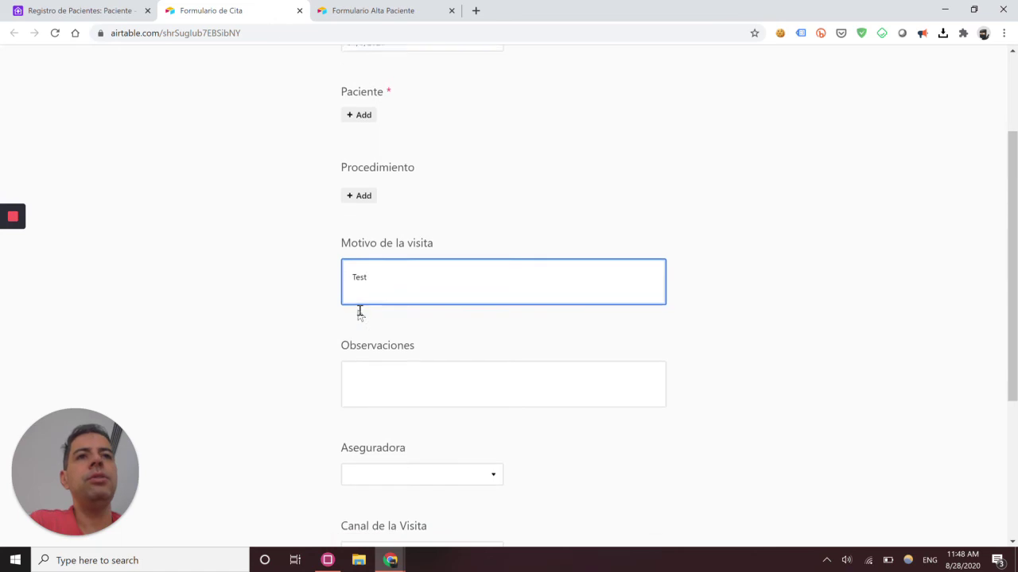
Leave Observaciones and Aseguradora empty and set the appointment form's Canal de la Visita to Web
click(432, 275)
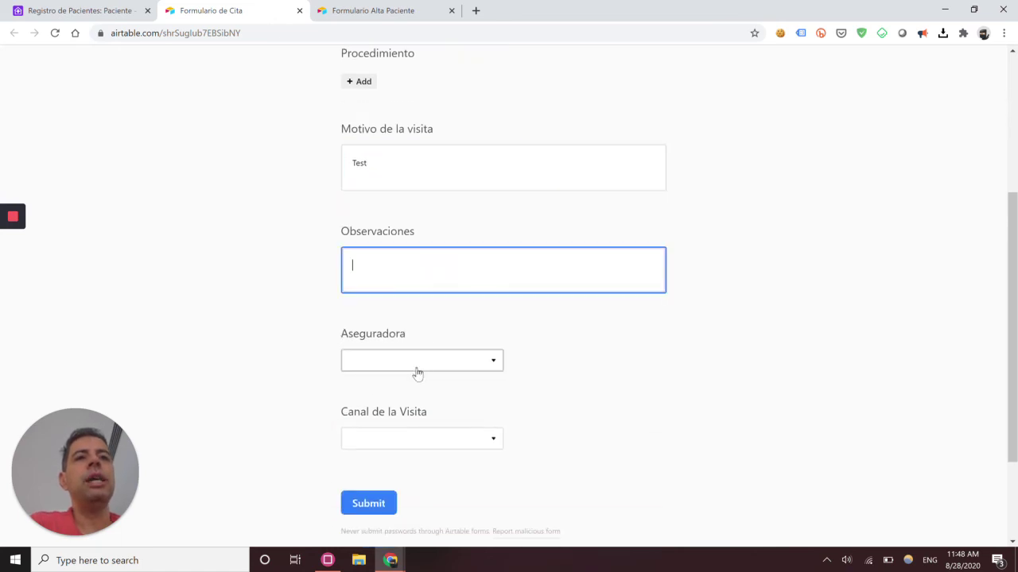
click(413, 439)
click(364, 354)
scroll(546, 338, up, 4)
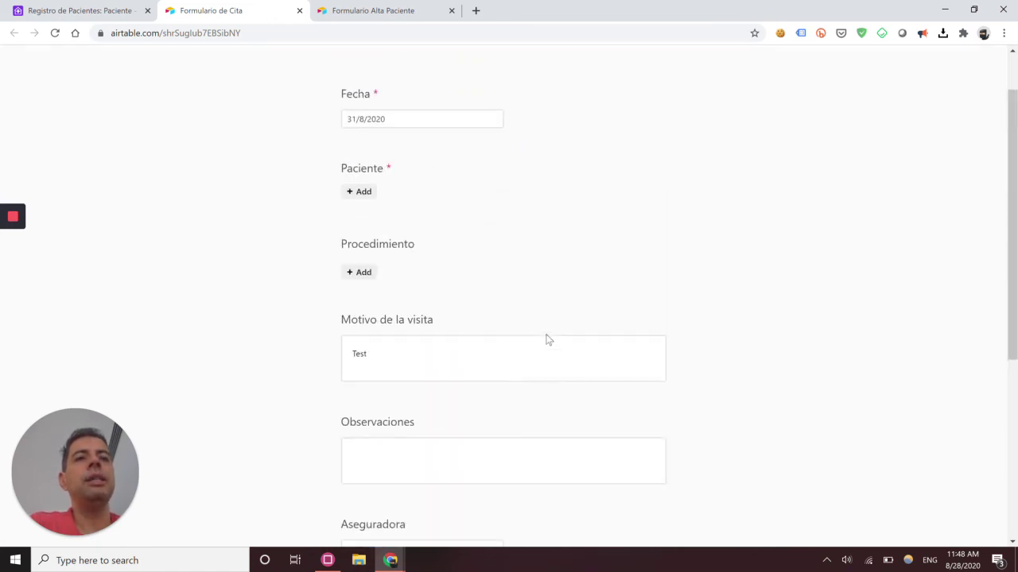
scroll(551, 339, down, 6)
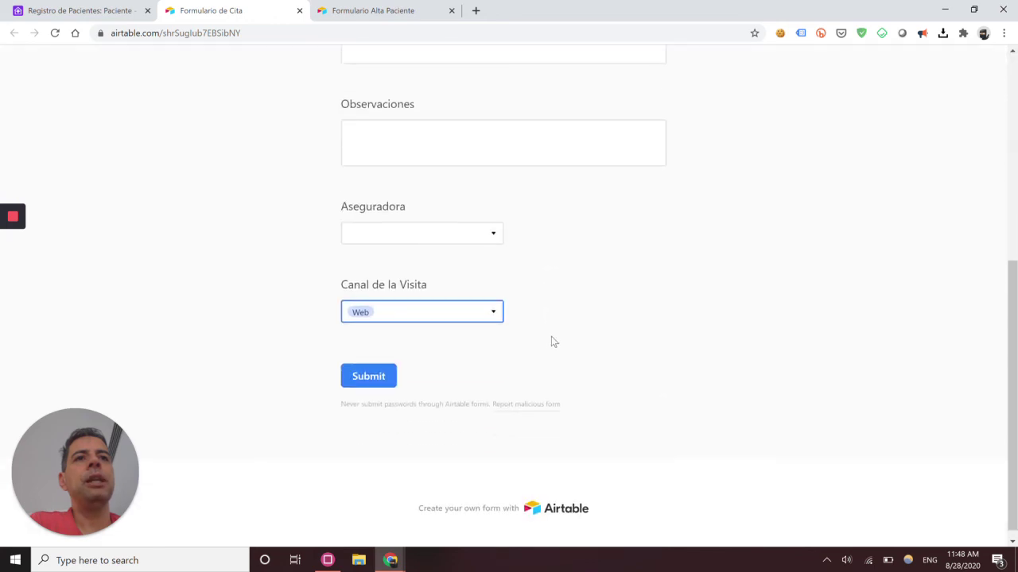
Add the first listed patient to the appointment form's Paciente field and submit the form
scroll(550, 343, up, 5)
click(376, 199)
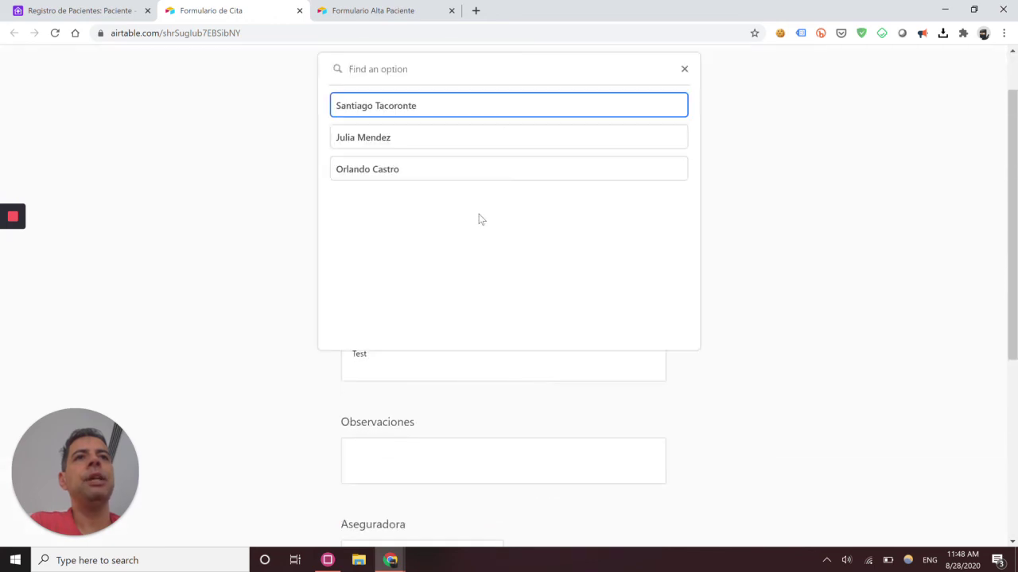
click(428, 115)
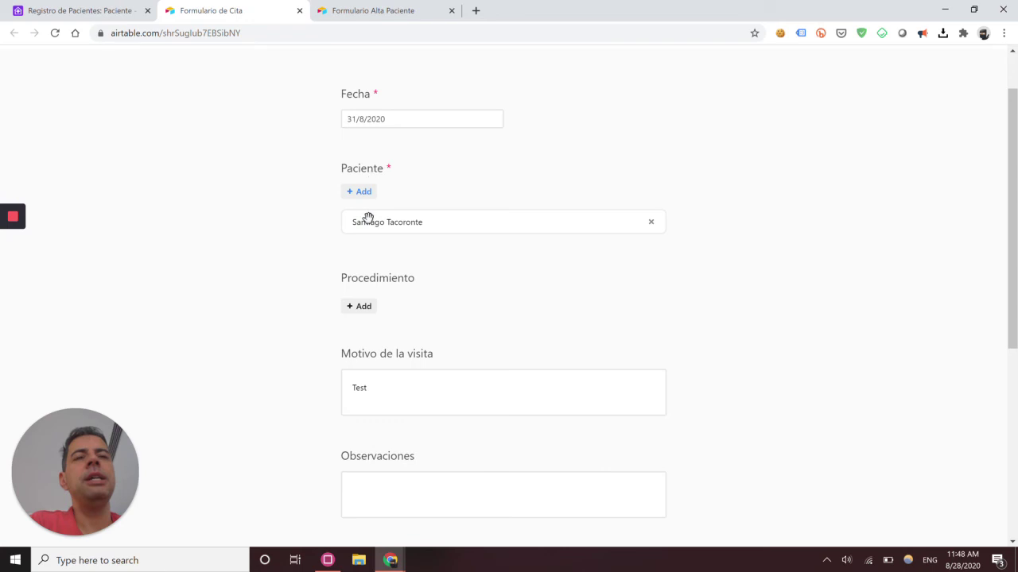
scroll(446, 243, down, 5)
click(372, 374)
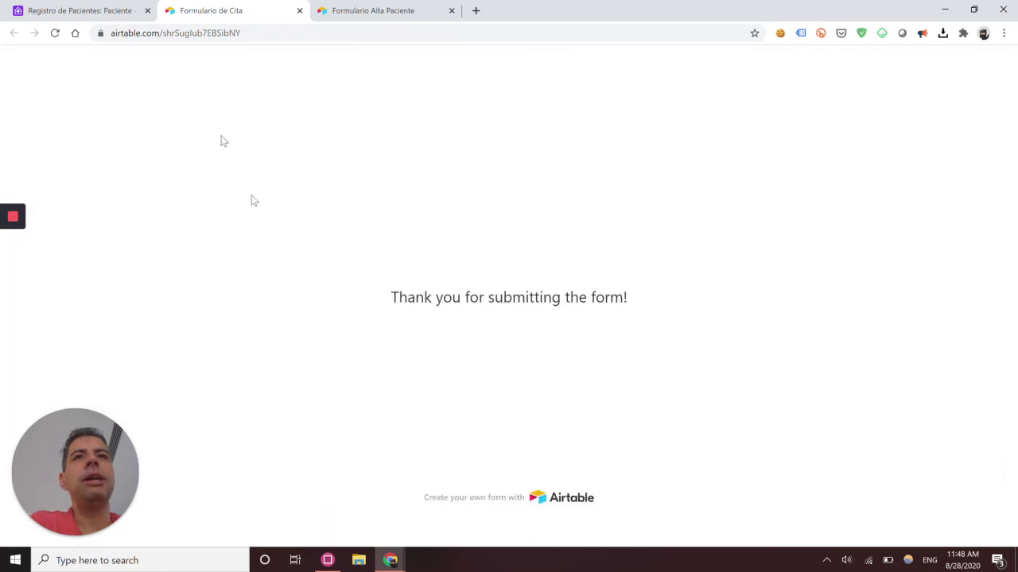
Return to the Registro de Pacientes base and widen the Citas column a little further
key(ctrl+1)
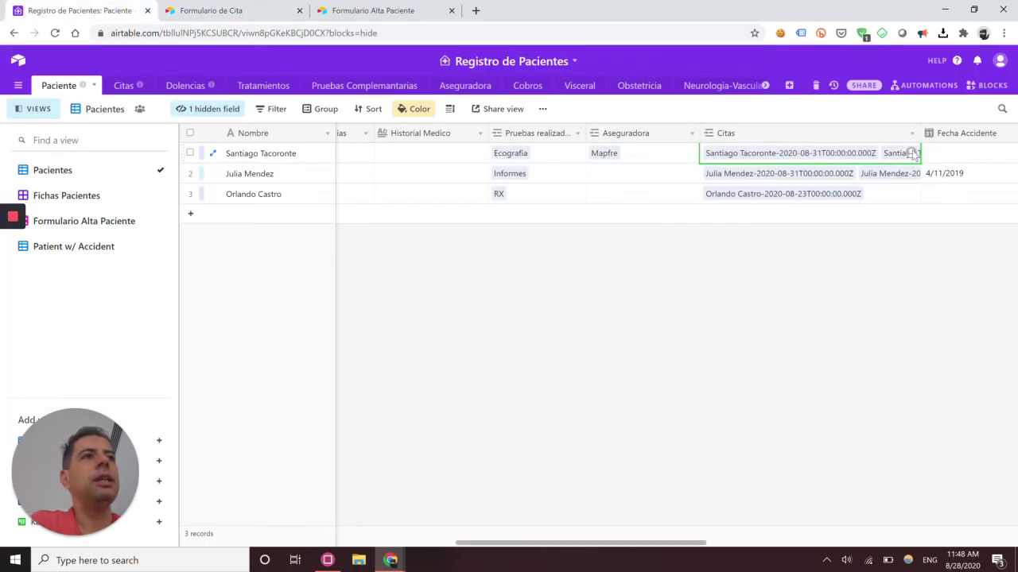
drag(919, 132, 966, 133)
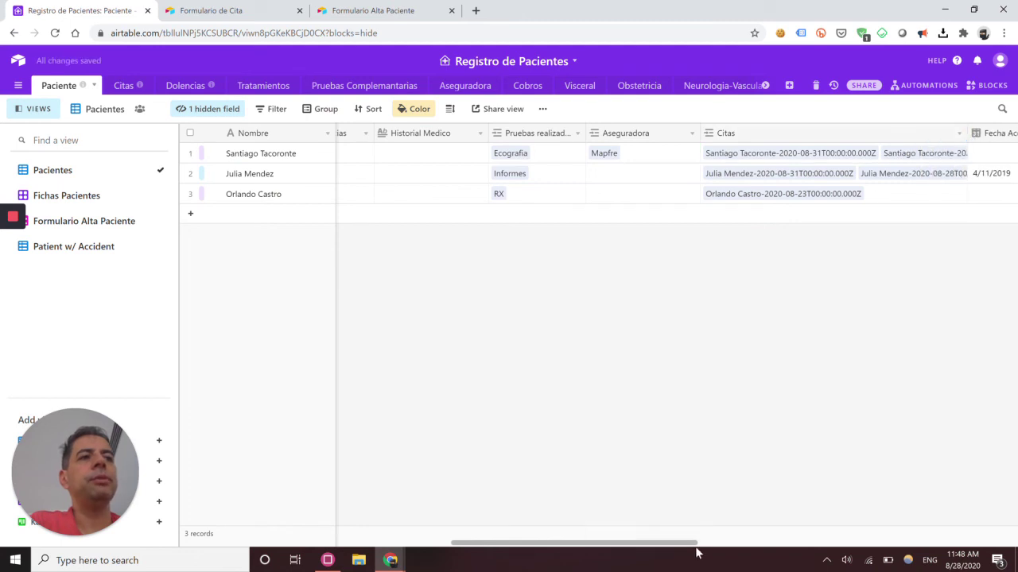
Open the third patient's card in Fichas Pacientes, examine its linked Citas, Codigo Postal and Visceral records, and close it
click(67, 202)
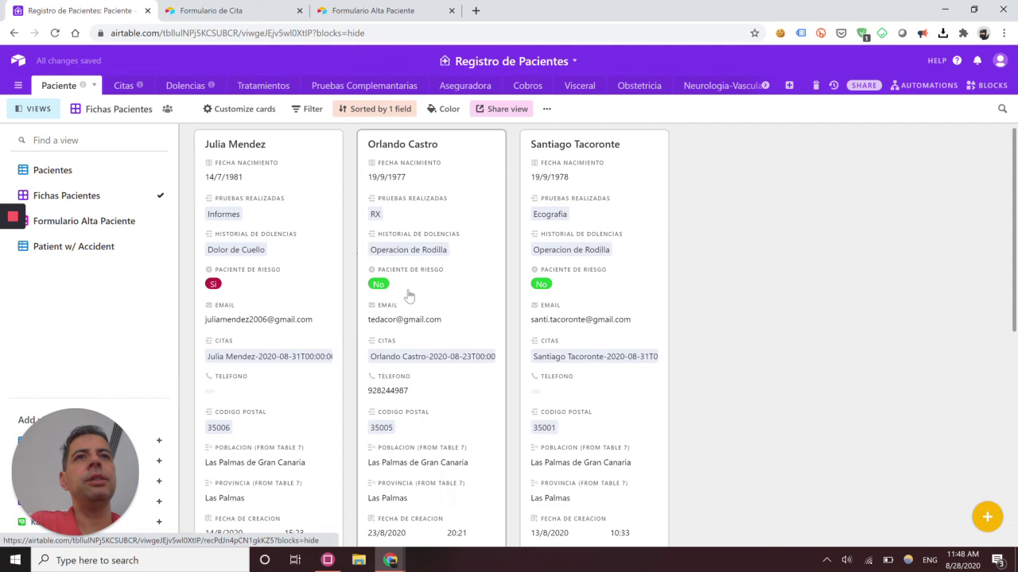
click(603, 200)
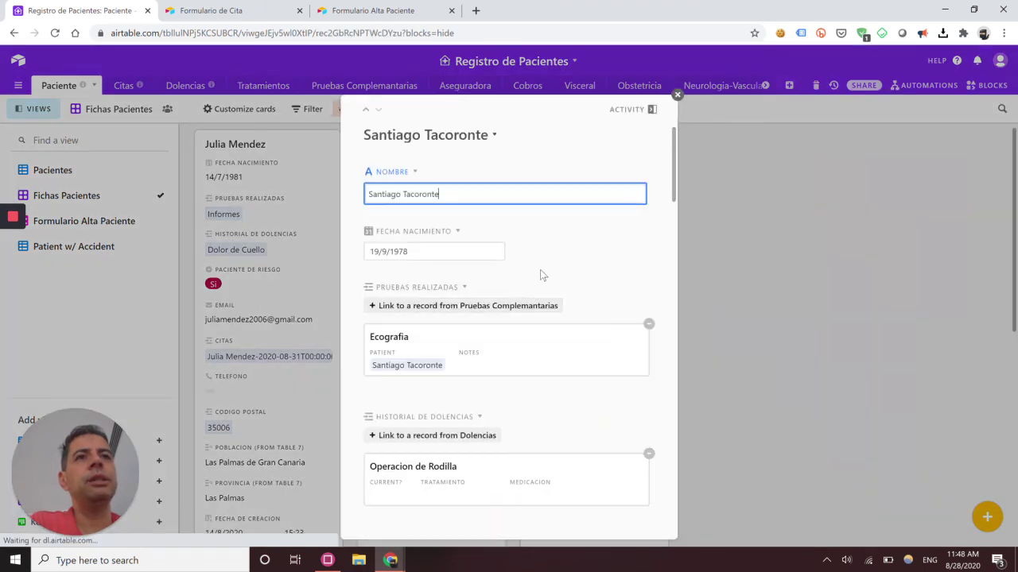
scroll(568, 261, down, 7)
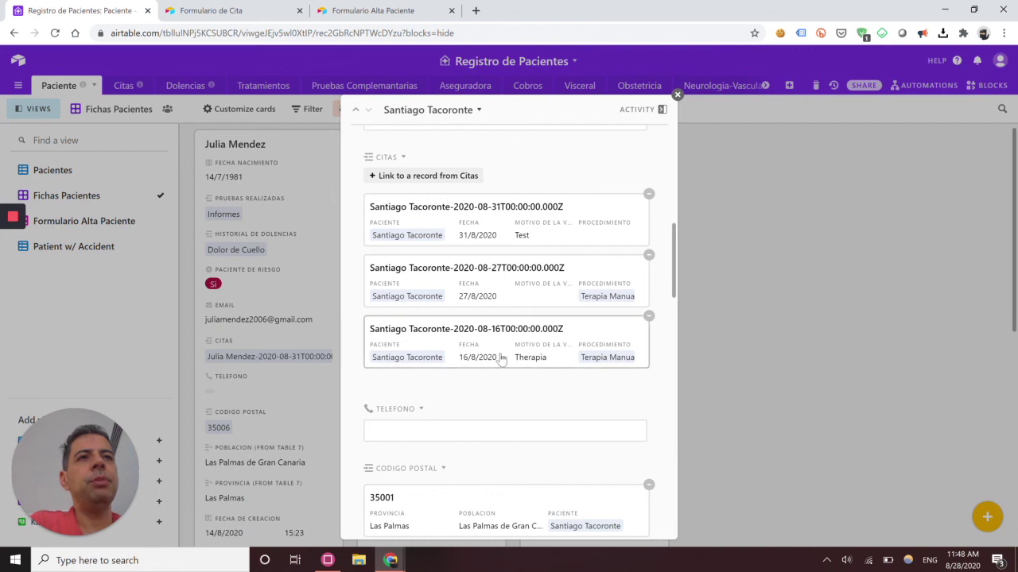
scroll(556, 294, down, 1)
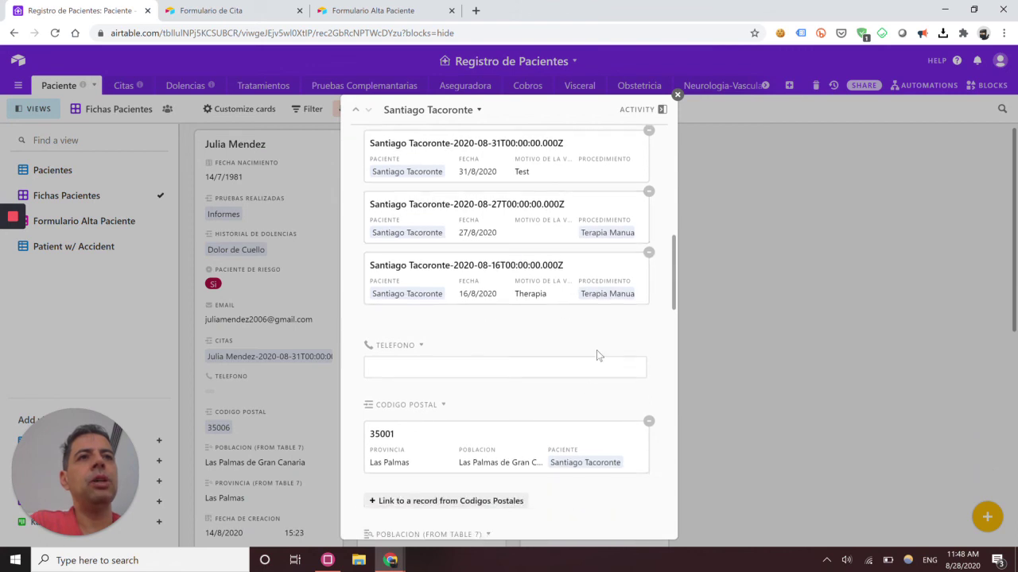
scroll(598, 356, down, 6)
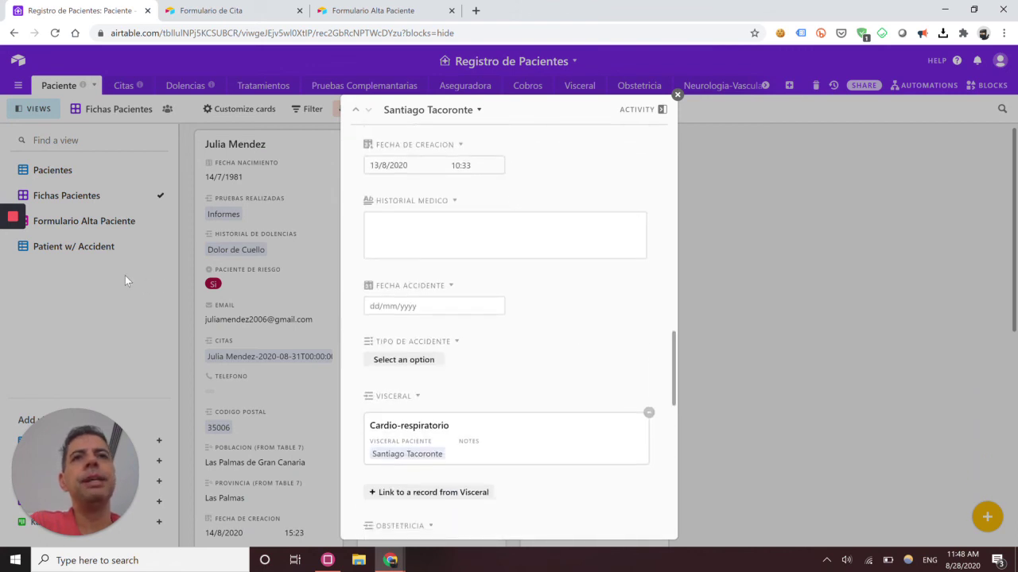
click(701, 136)
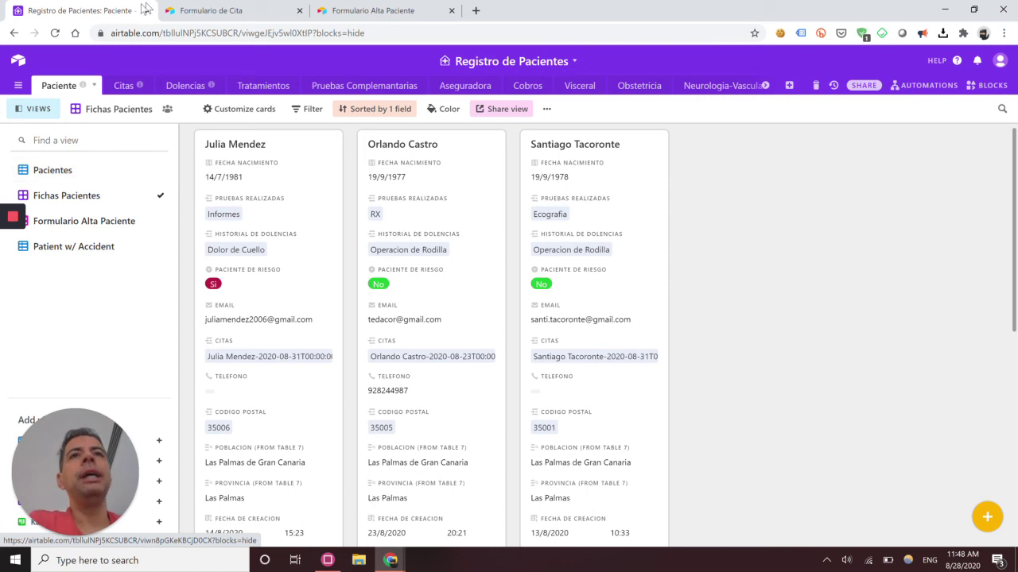
Review the Formulario de Cita and Formulario Alta Paciente forms and return to the Registro de Pacientes base
click(200, 10)
click(385, 7)
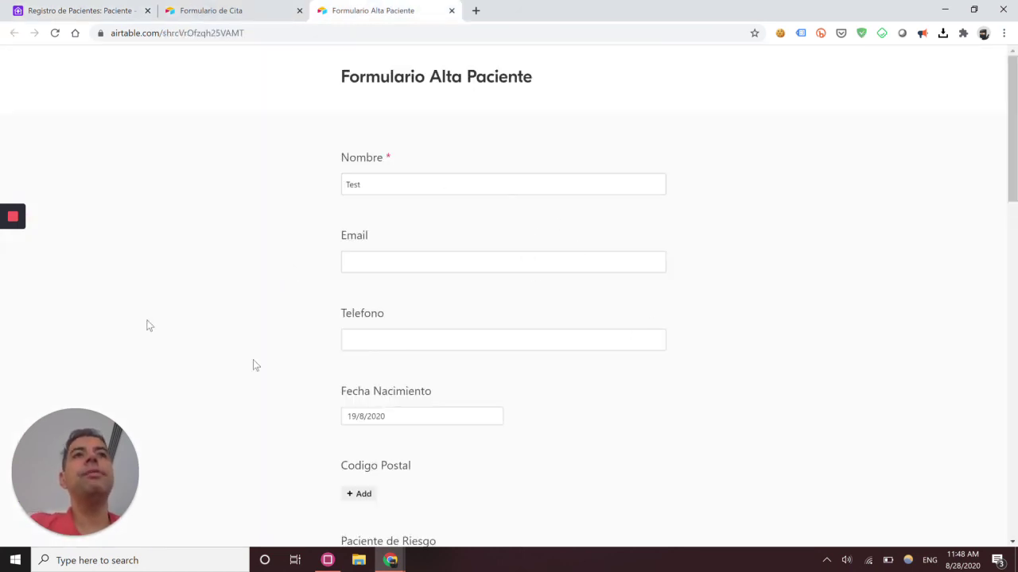
click(119, 11)
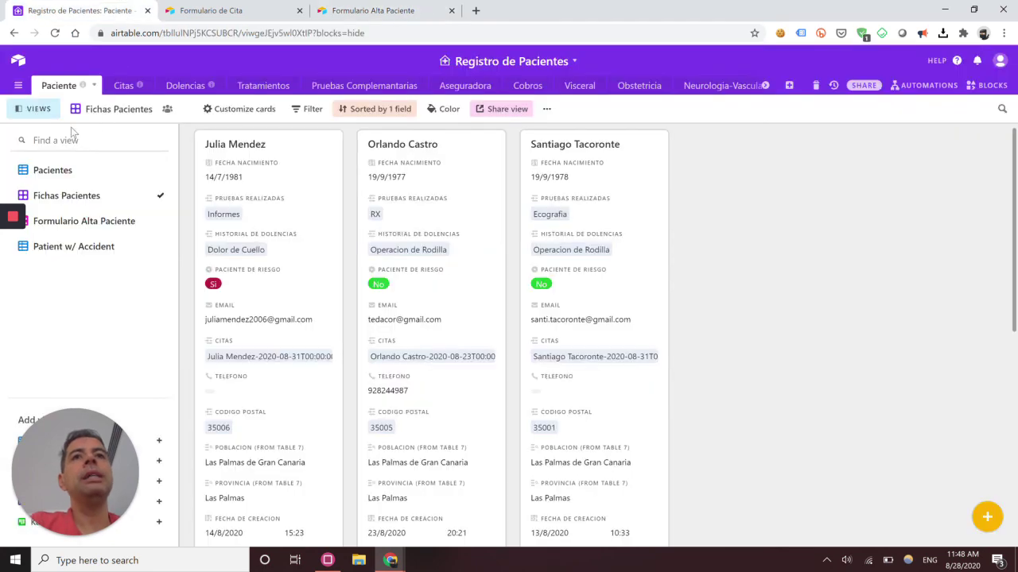
Switch the Paciente table to its Pacientes grid view and look through the Citas and Cobros tables
click(44, 173)
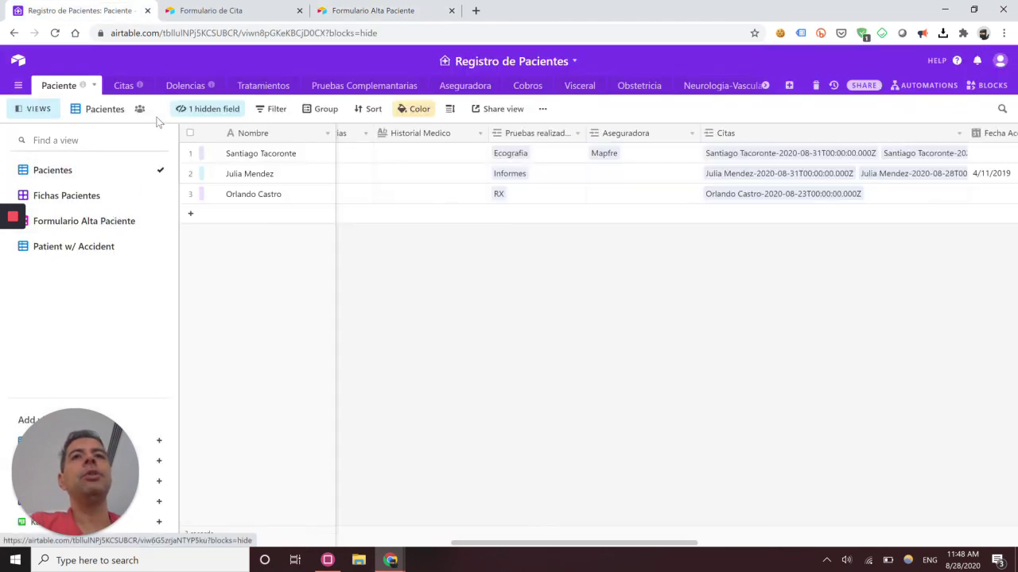
click(115, 91)
click(529, 96)
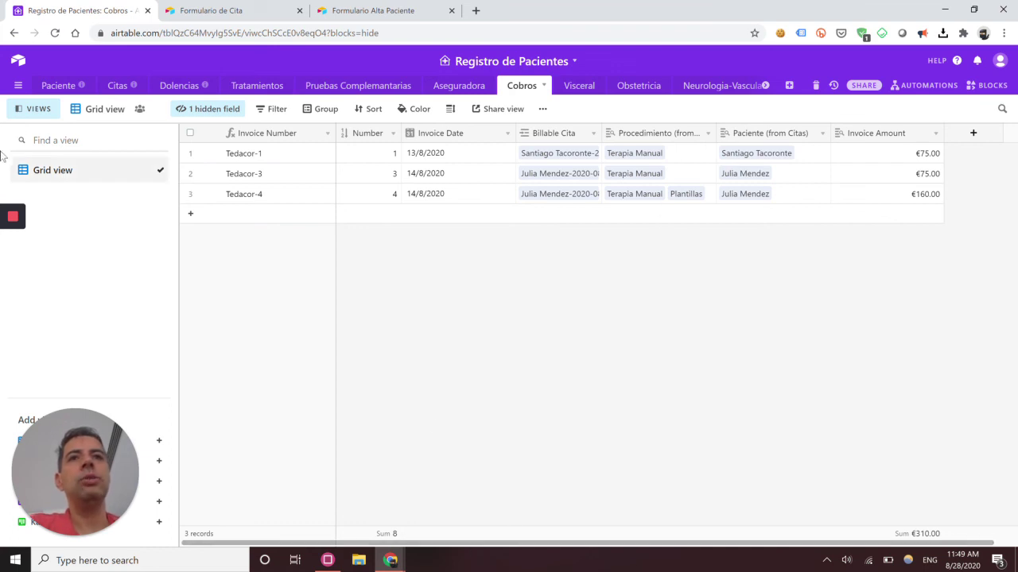
Return to the Paciente table and examine the patients' fields from Codigo Postal through Historial Medico in the Pacientes grid
click(56, 87)
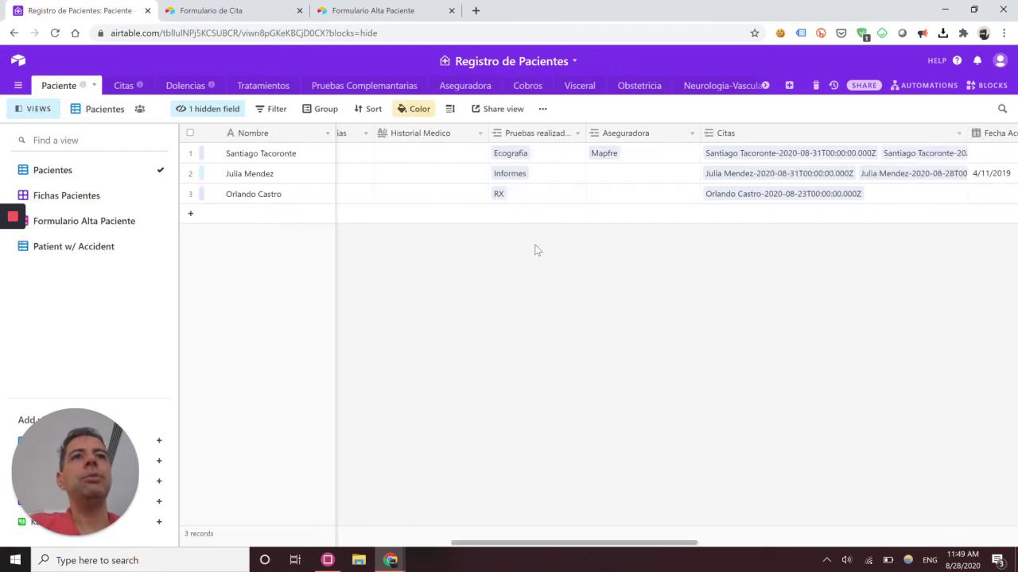
scroll(296, 534, left, 1)
scroll(296, 534, left, 10)
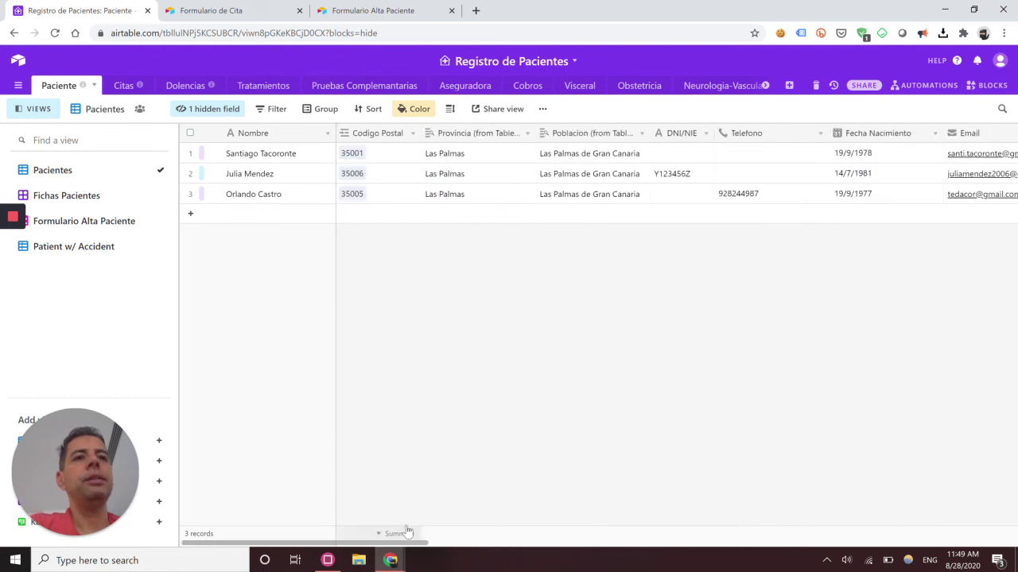
scroll(612, 175, right, 5)
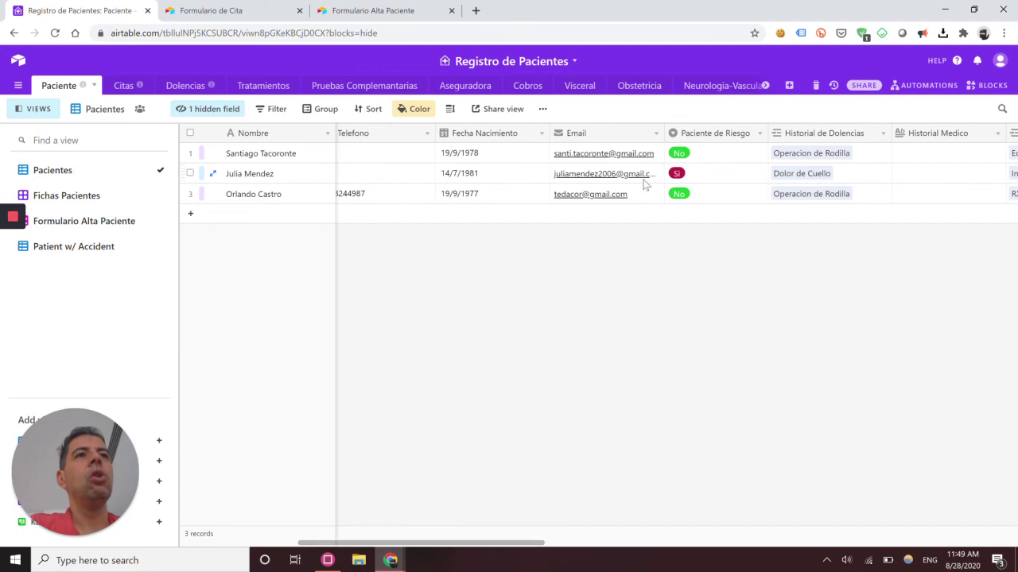
drag(517, 542, 544, 543)
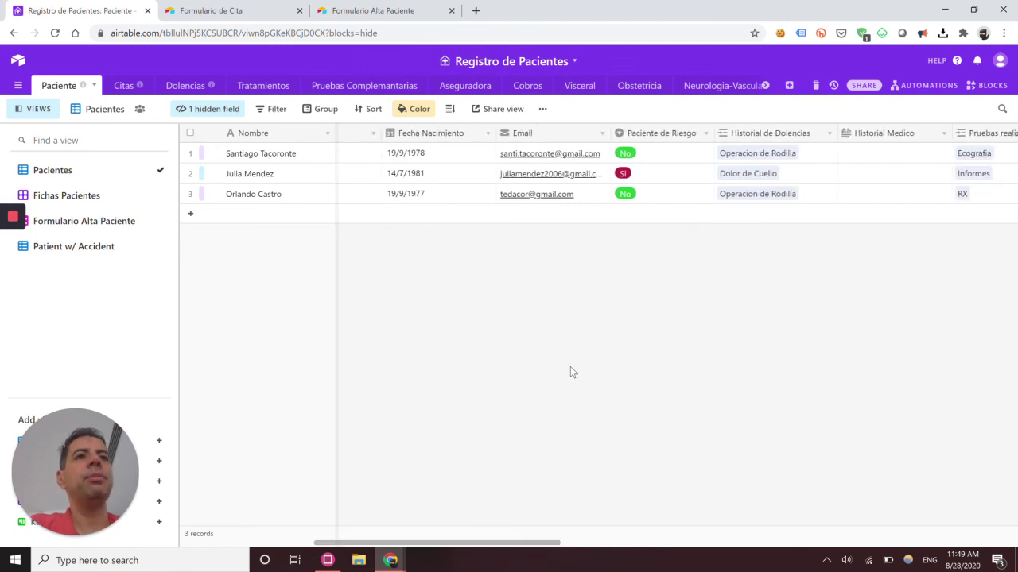